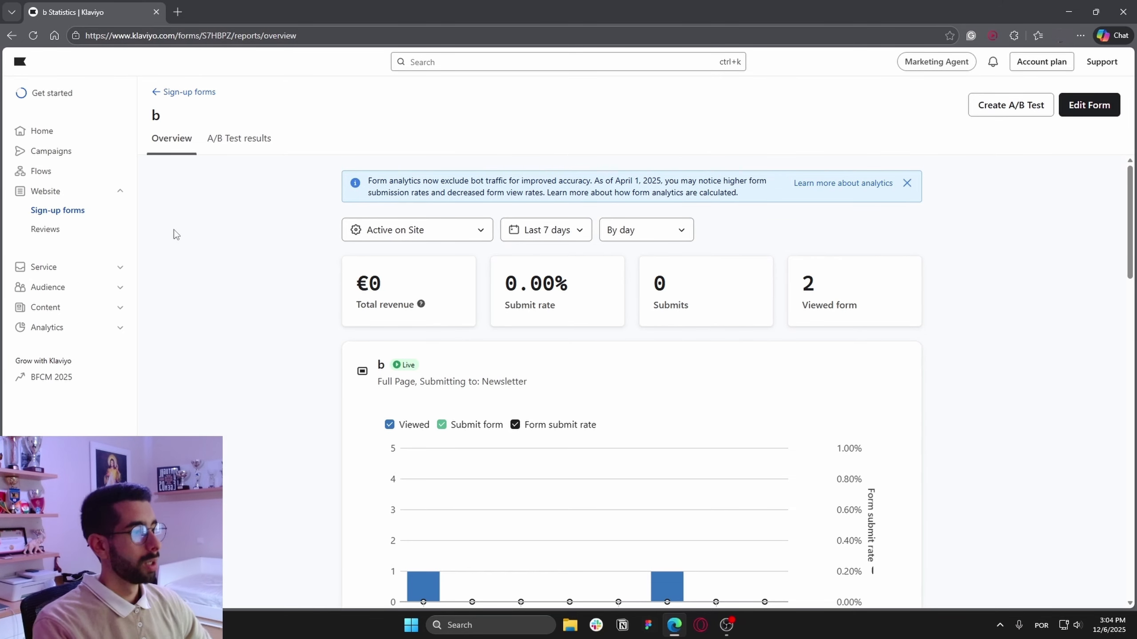
Step: Open form "b" for editing and review its Quiz, Email Opt-in and Success steps
left_click(1087, 104)
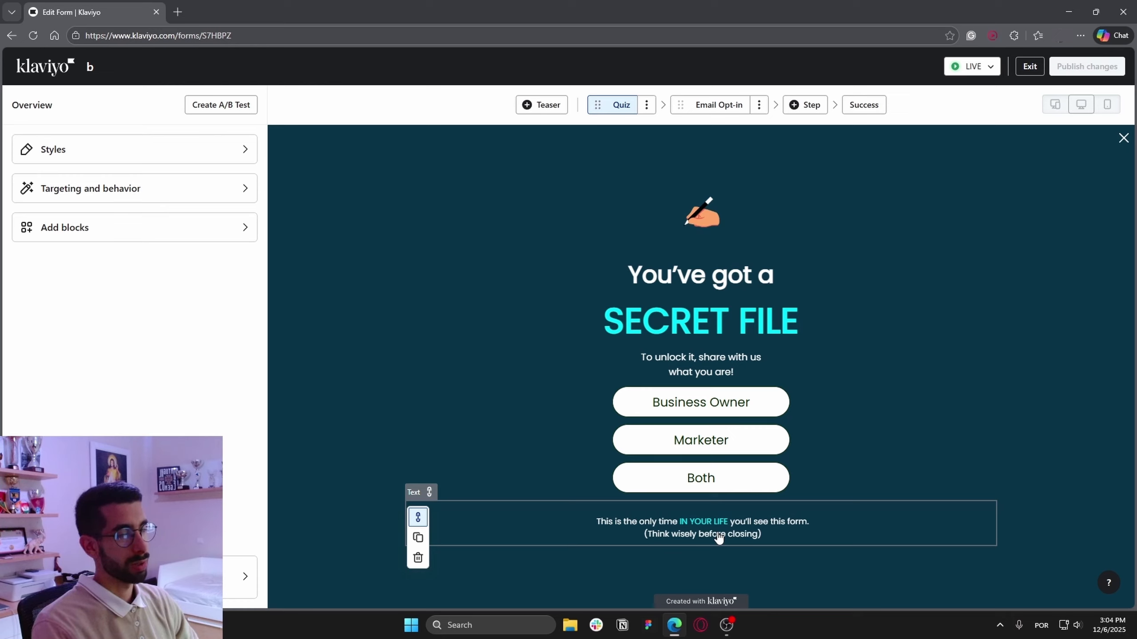
left_click(718, 105)
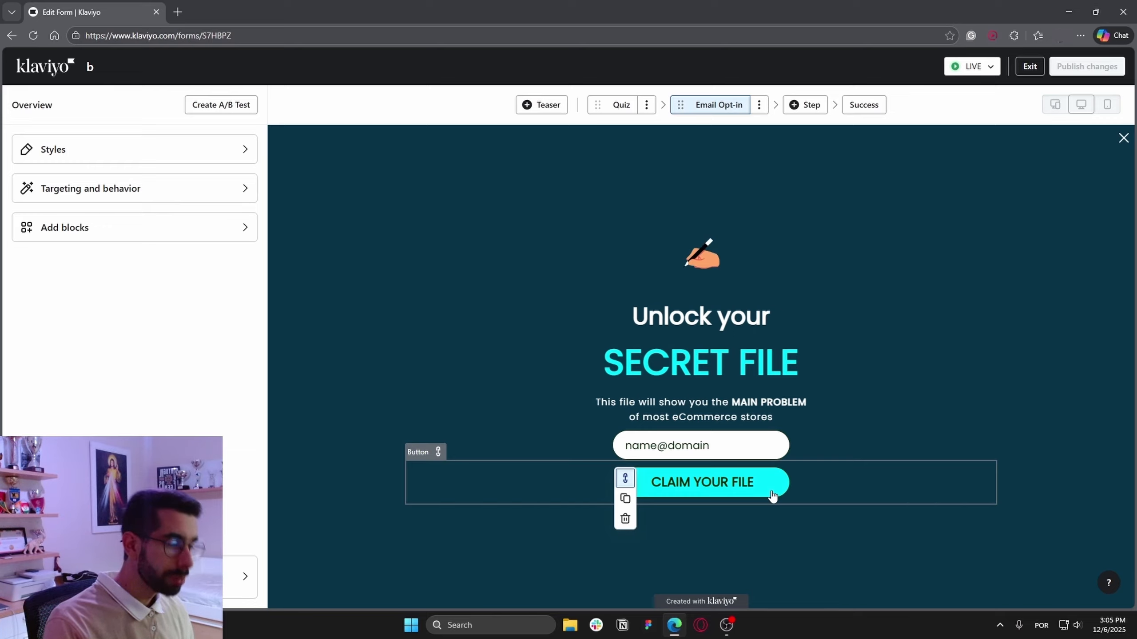
left_click(870, 109)
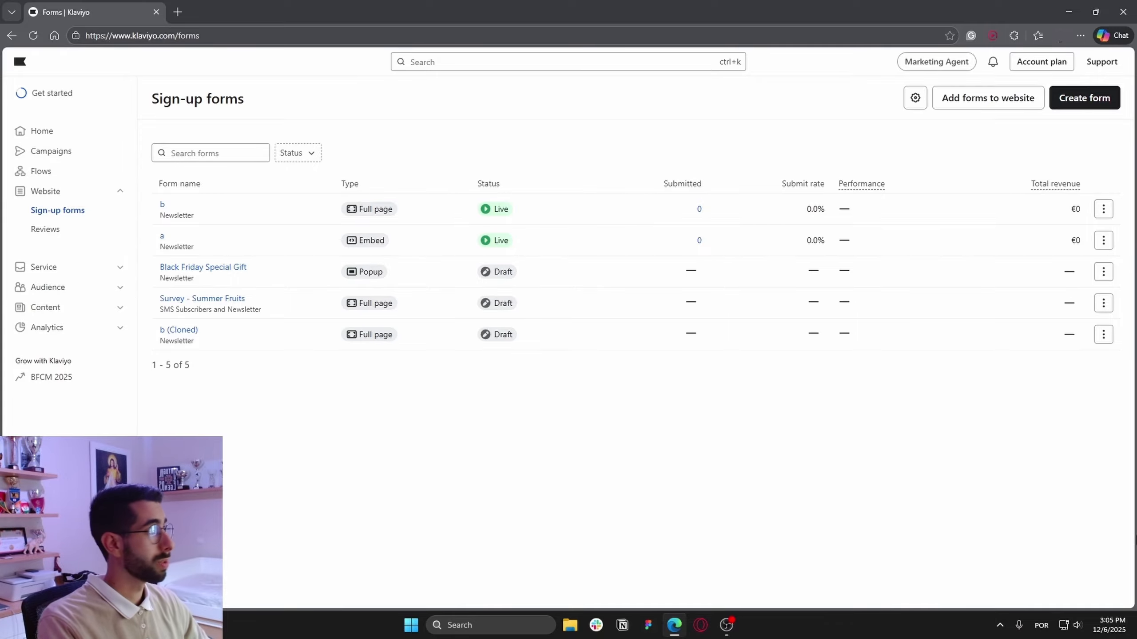
Step: Start creating a new sign-up form from the "Survey - Summer Fruits" template
left_click(1083, 97)
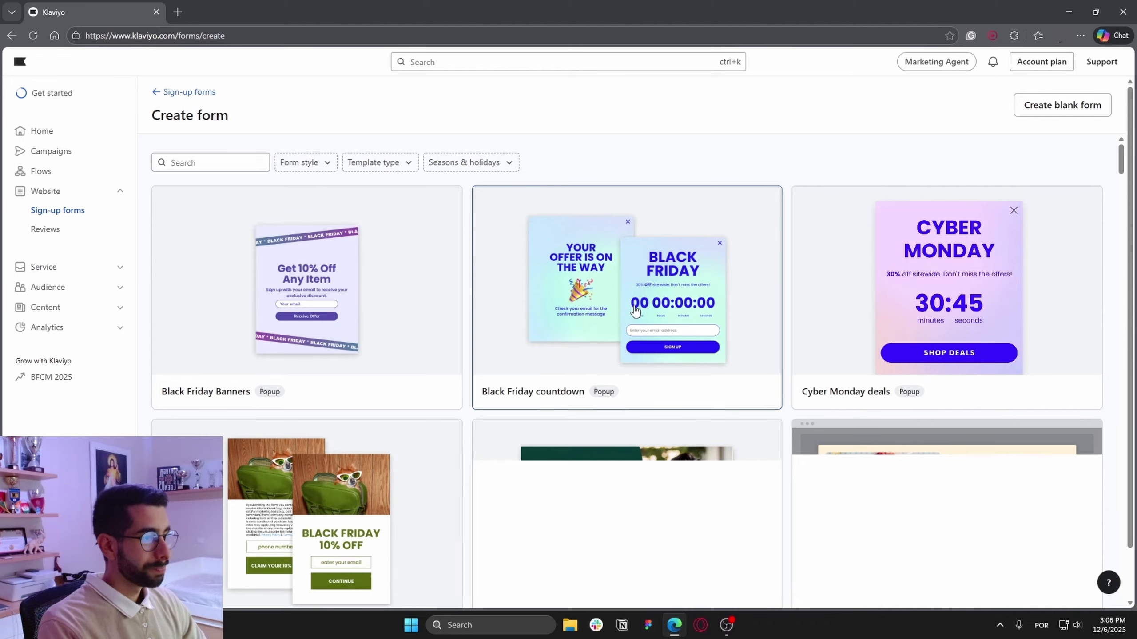
scroll(680, 354, "down", 5)
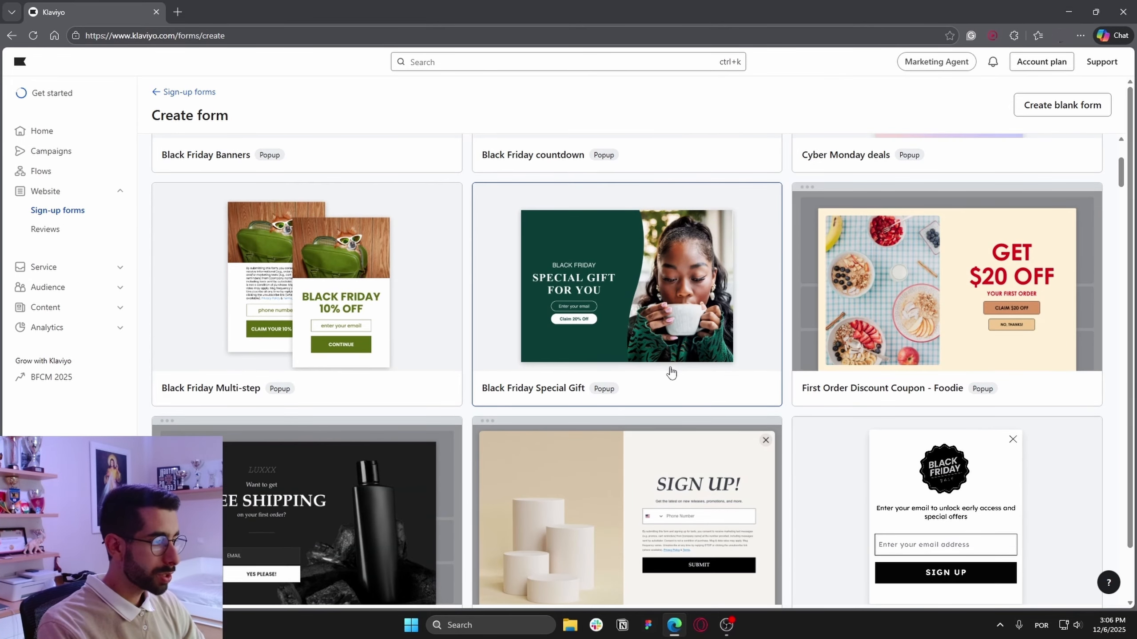
scroll(671, 372, "down", 5)
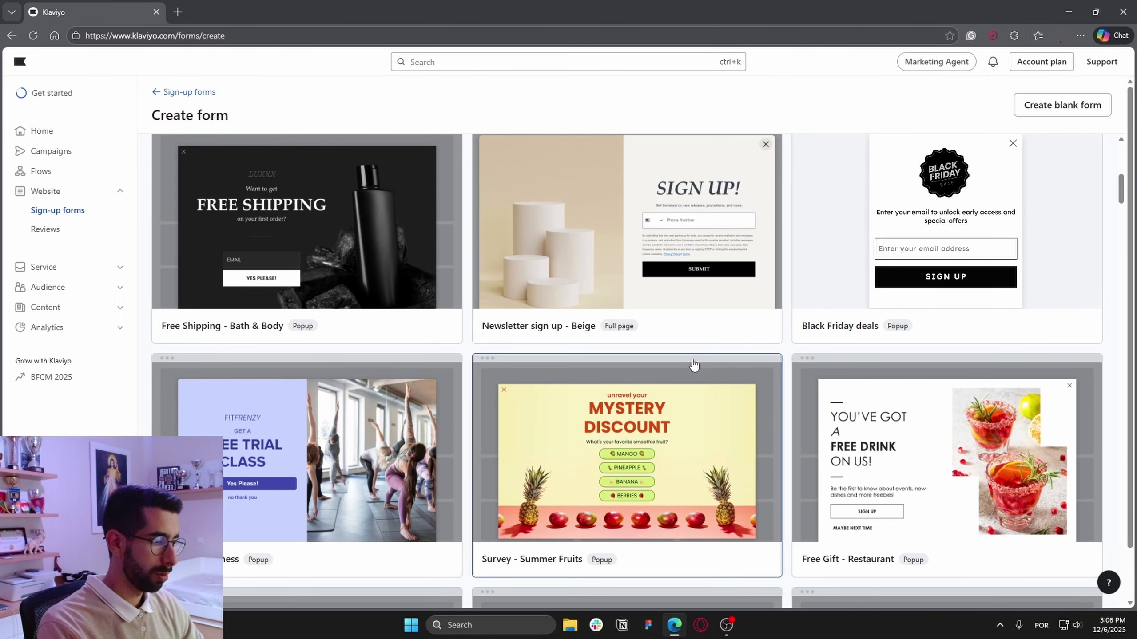
scroll(693, 365, "down", 4)
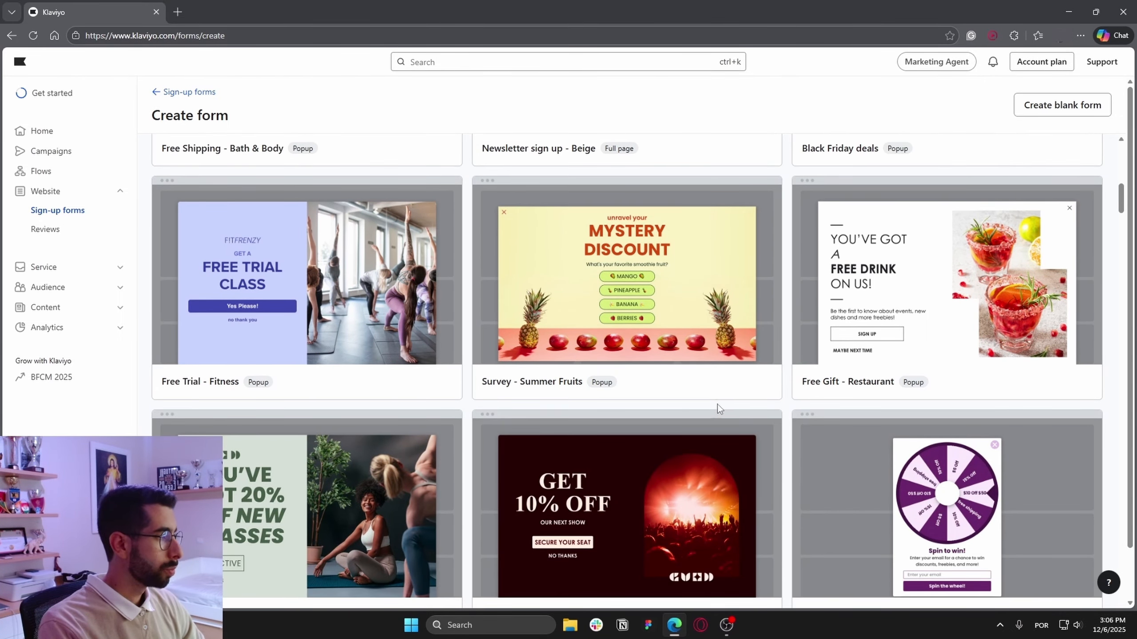
scroll(718, 406, "up", 1)
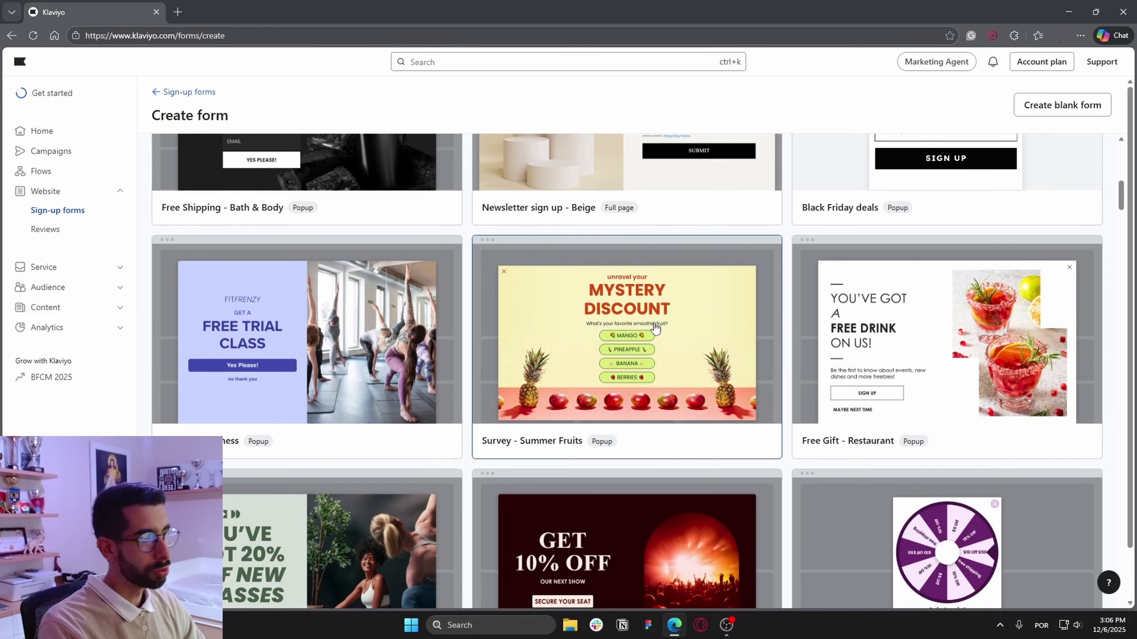
left_click(655, 328)
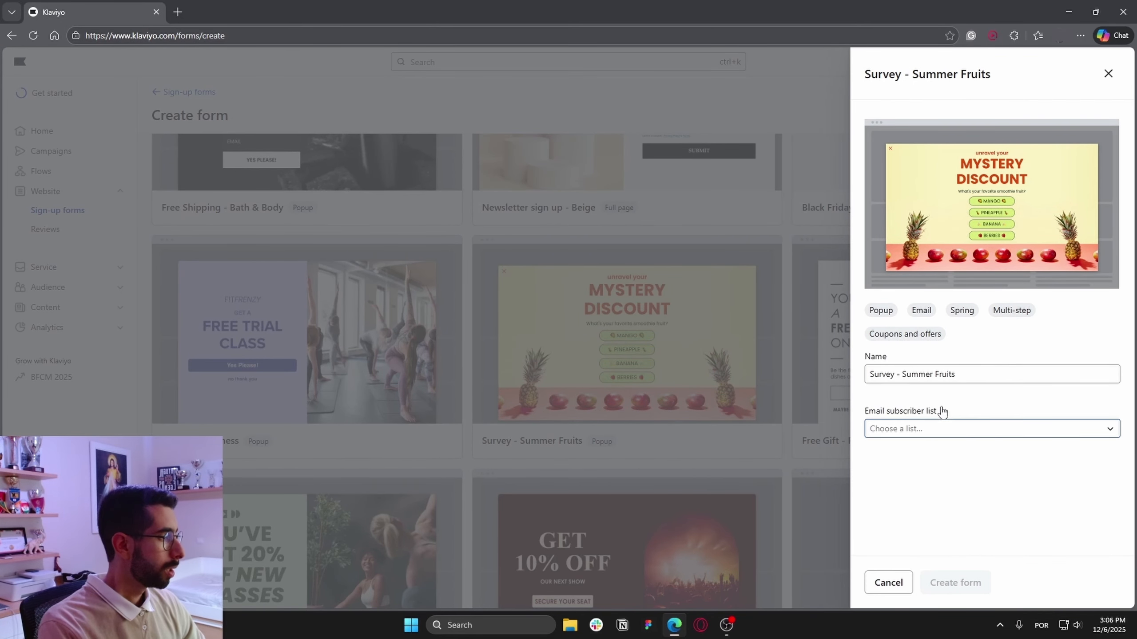
Step: Name the form "gvgcbgvcgch", assign the Newsletter subscriber list and create it
left_click(957, 375)
key("ctrl+a")
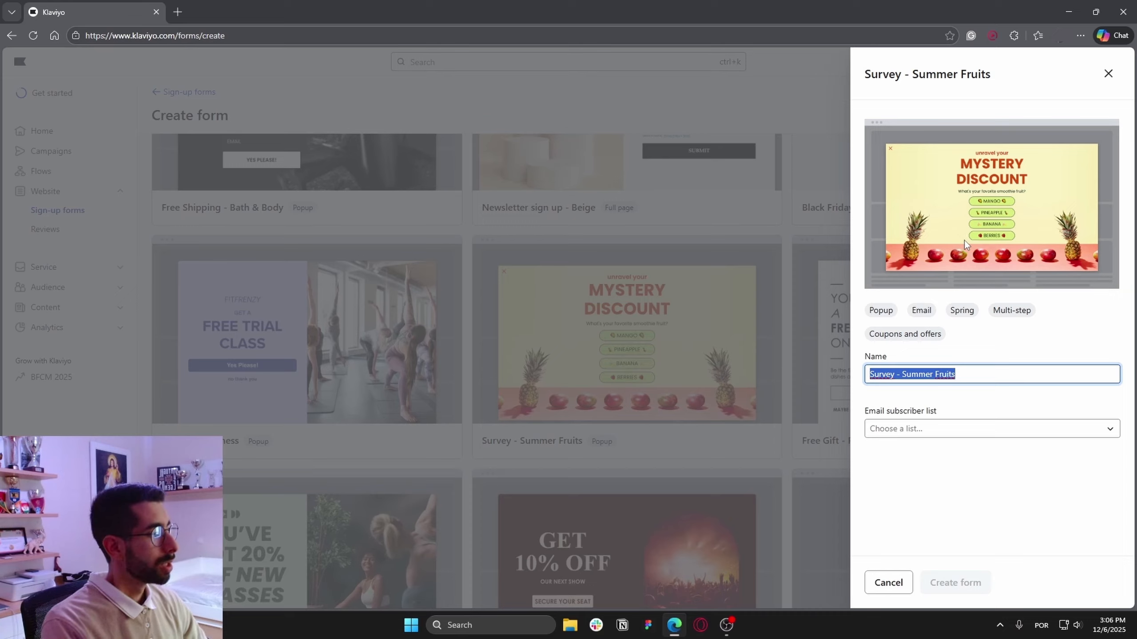
type("gvgcbgvcgch")
left_click(992, 431)
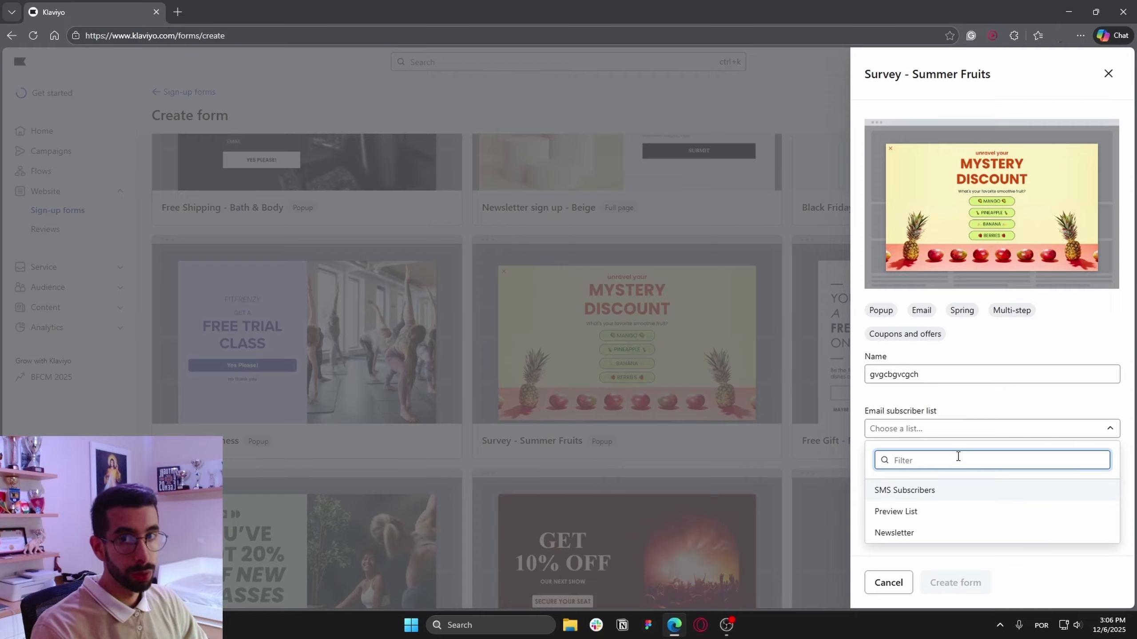
left_click(919, 535)
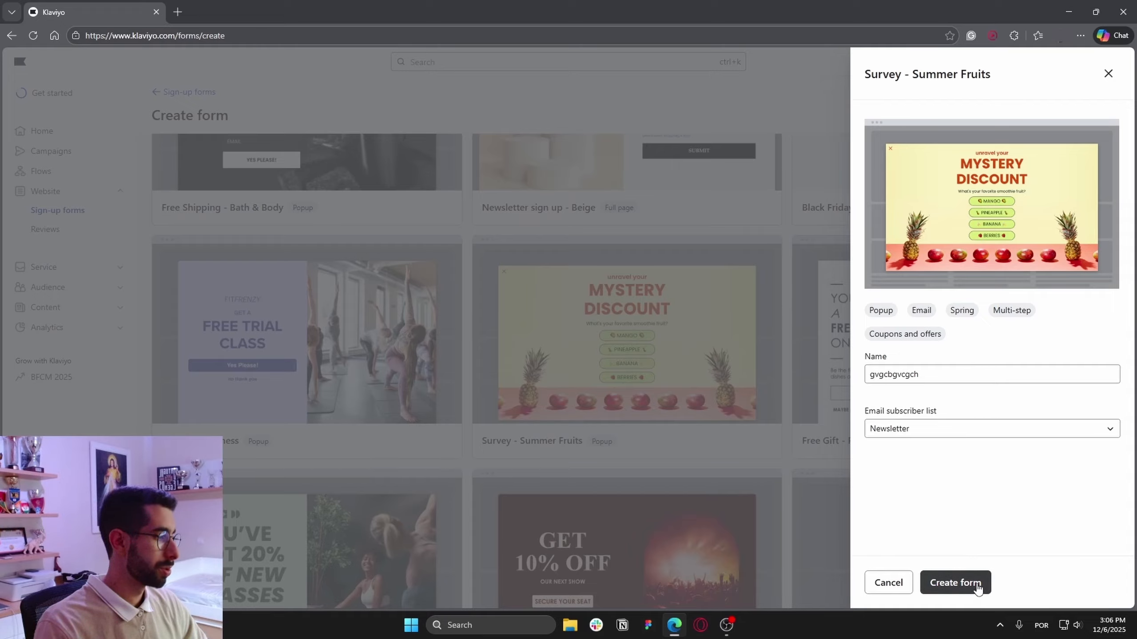
left_click(955, 582)
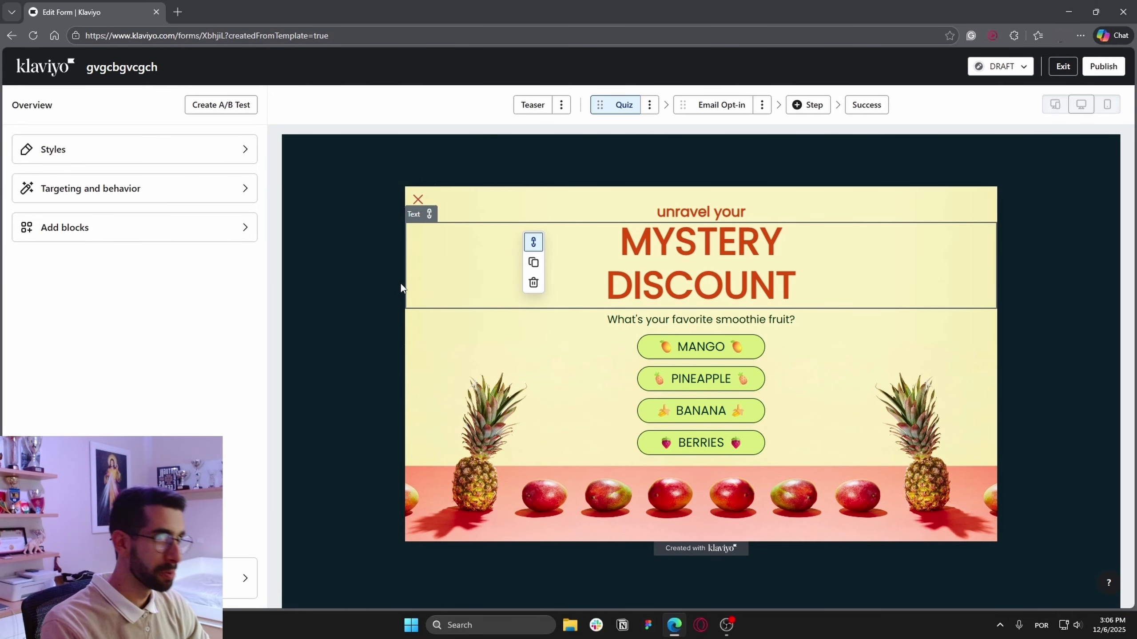
Step: Change the form type to Full page in the form's styles
left_click(185, 154)
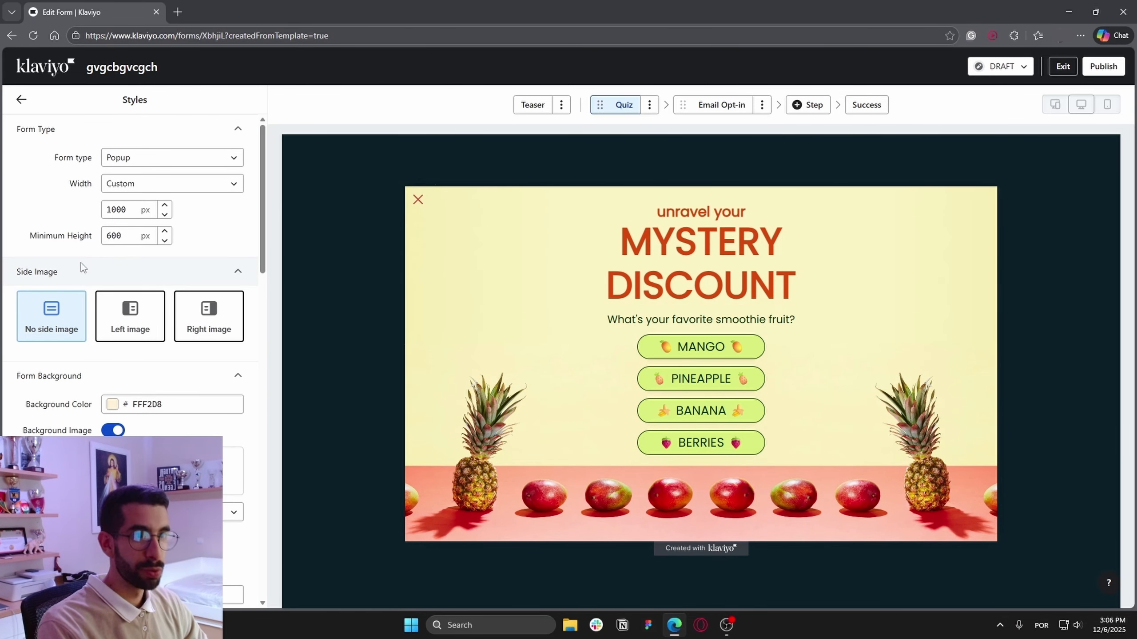
left_click(193, 163)
left_click(178, 244)
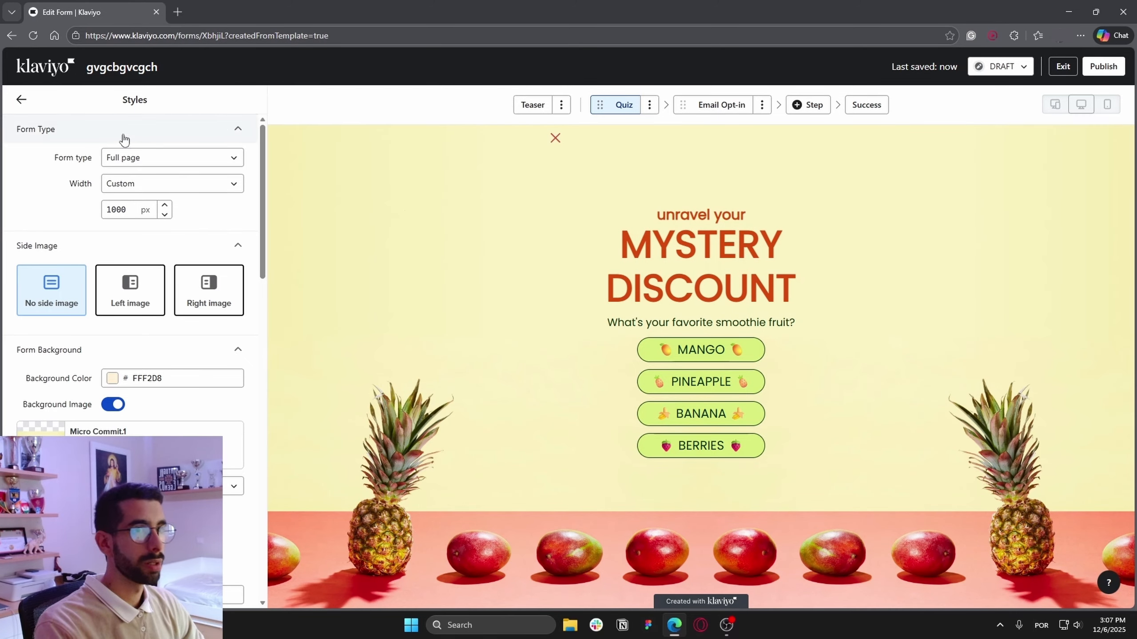
left_click(20, 100)
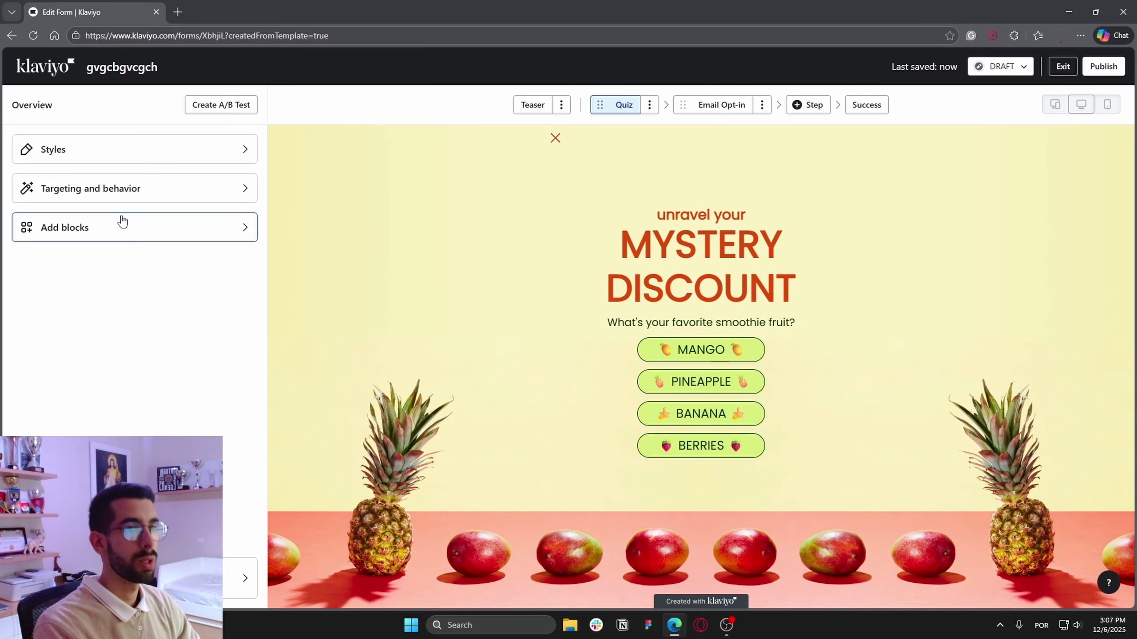
Step: Set the display time delay to 8 seconds and turn off the scroll-amount and page-exit triggers
left_click(146, 201)
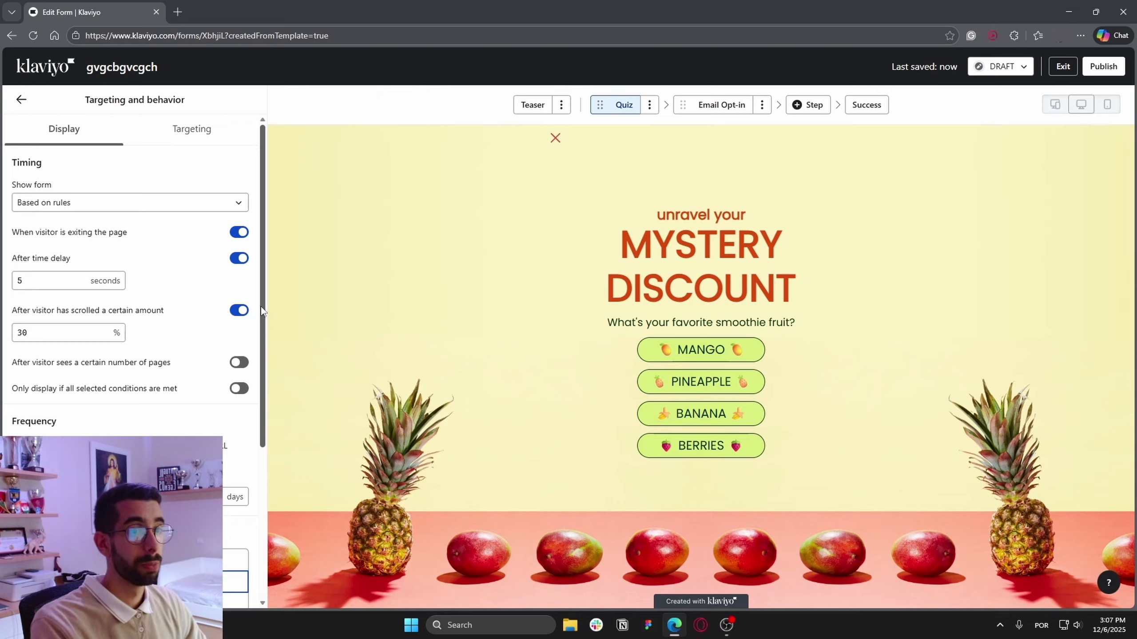
double_click(41, 278)
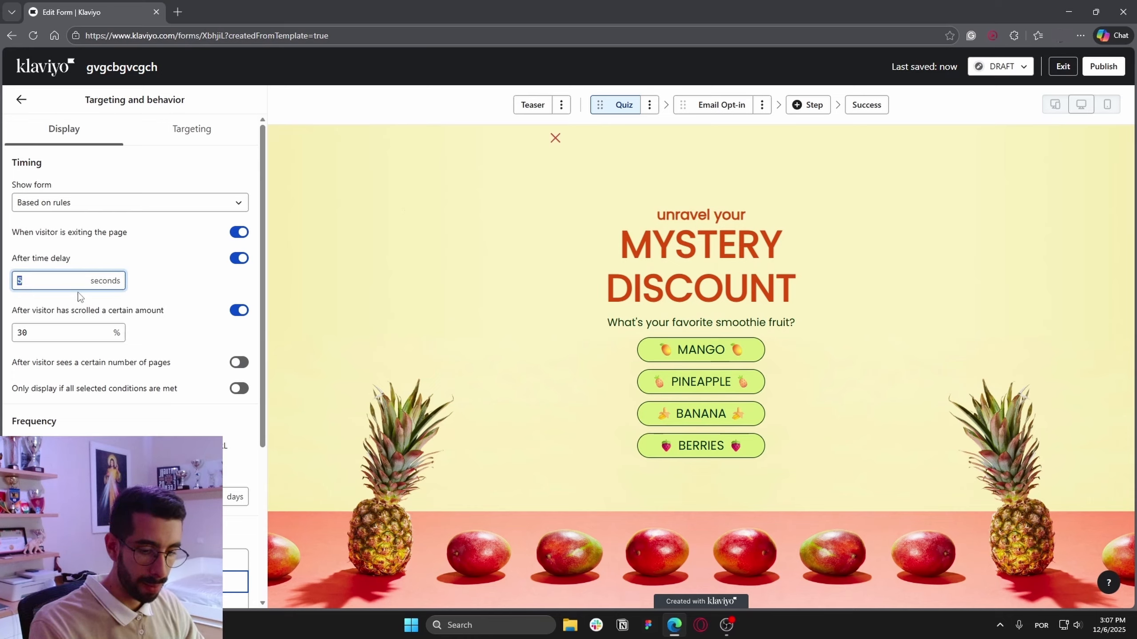
type("8")
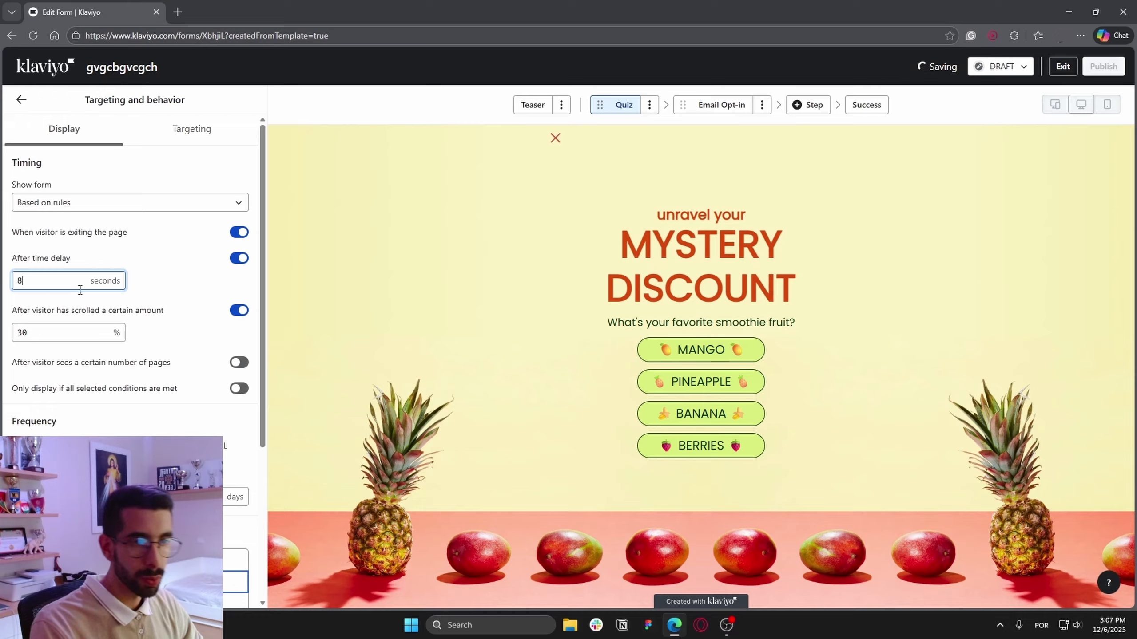
double_click(48, 333)
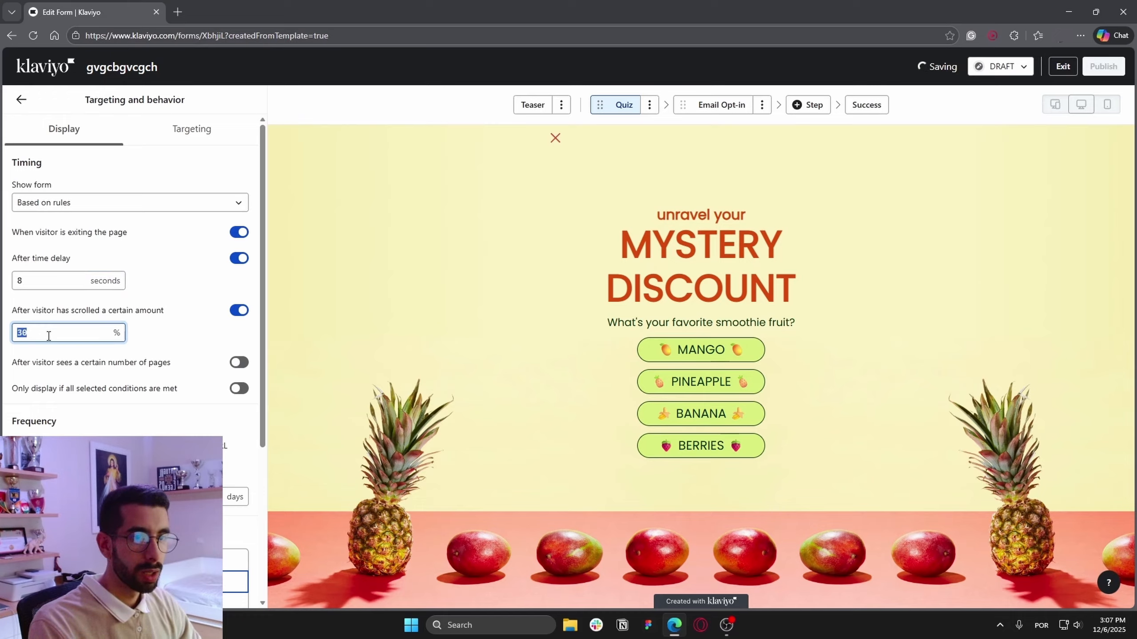
left_click(240, 310)
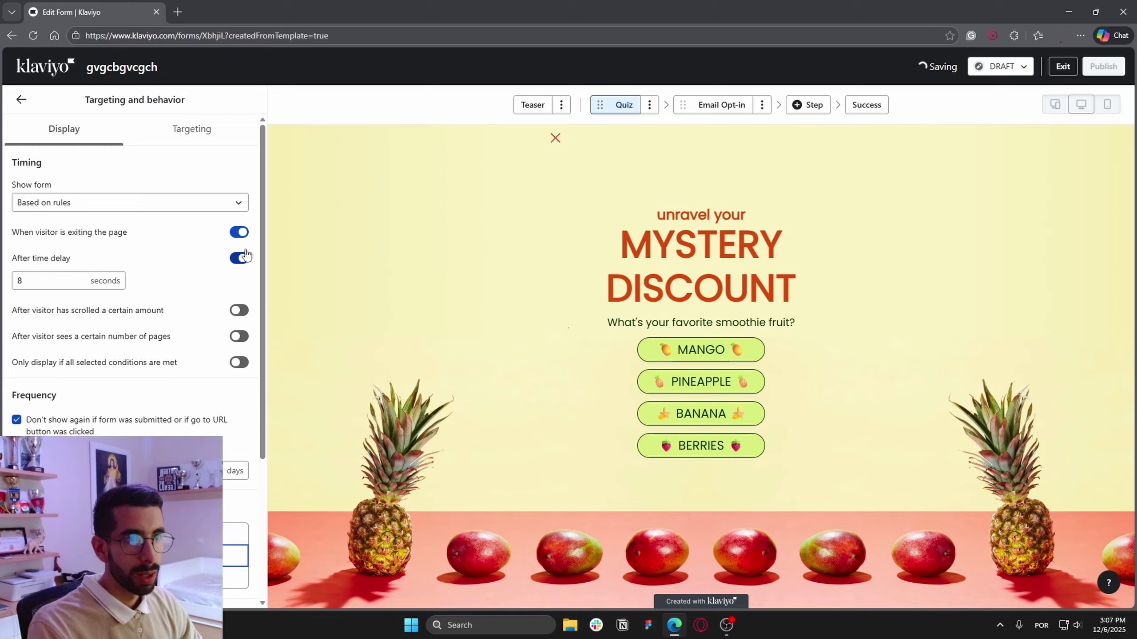
left_click(239, 231)
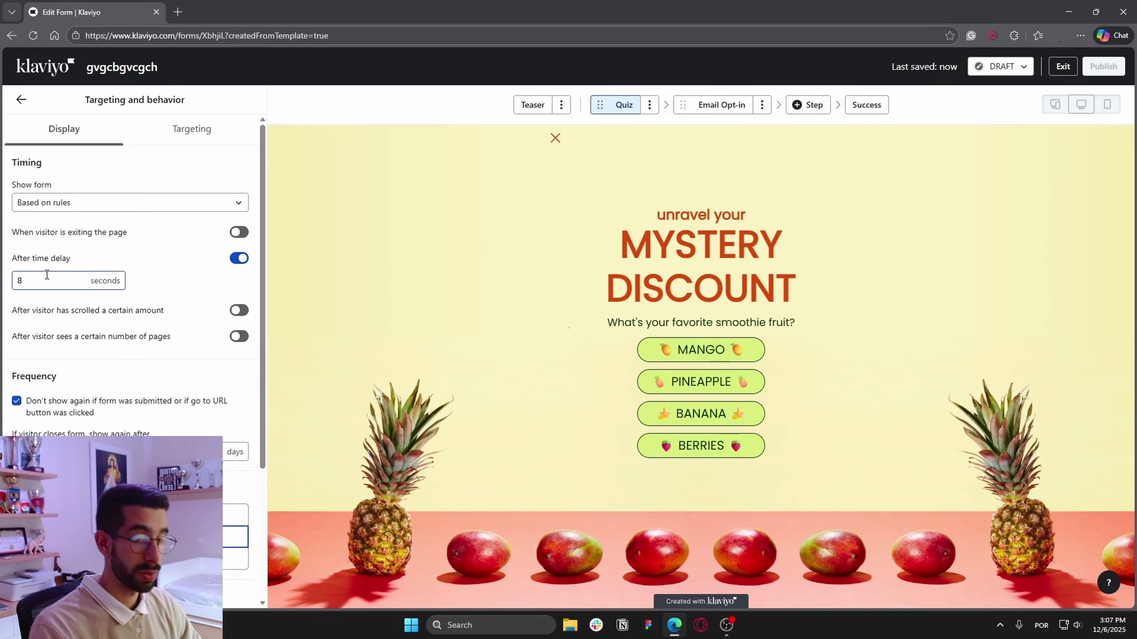
Step: Try the mobile-only device setting and return the form to desktop only
scroll(53, 313, "down", 4)
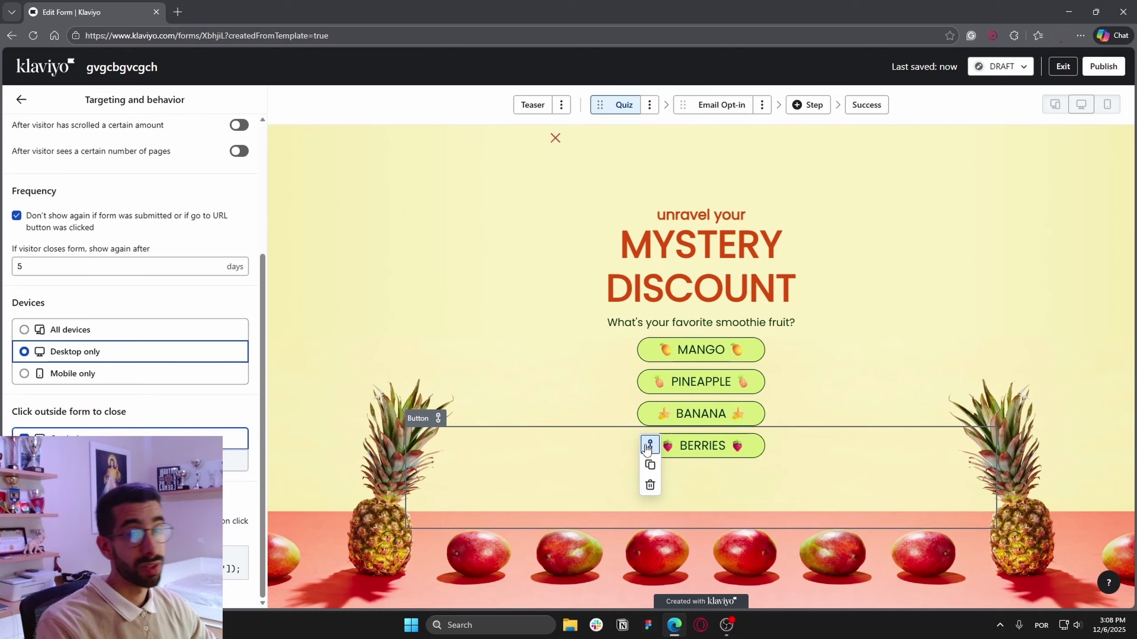
left_click(148, 378)
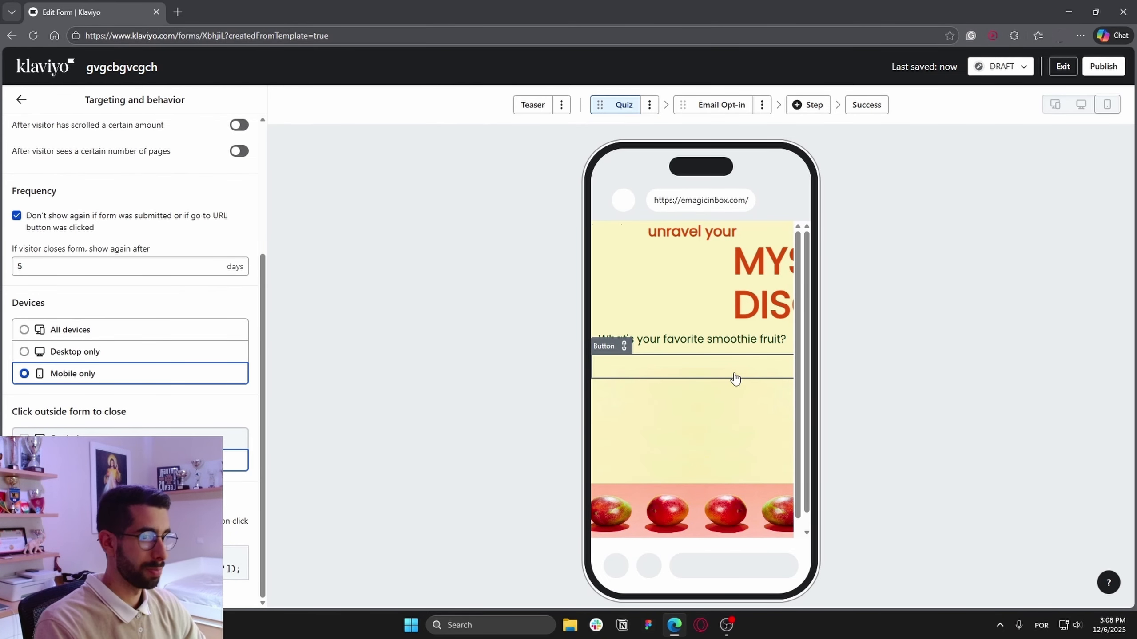
left_click(136, 359)
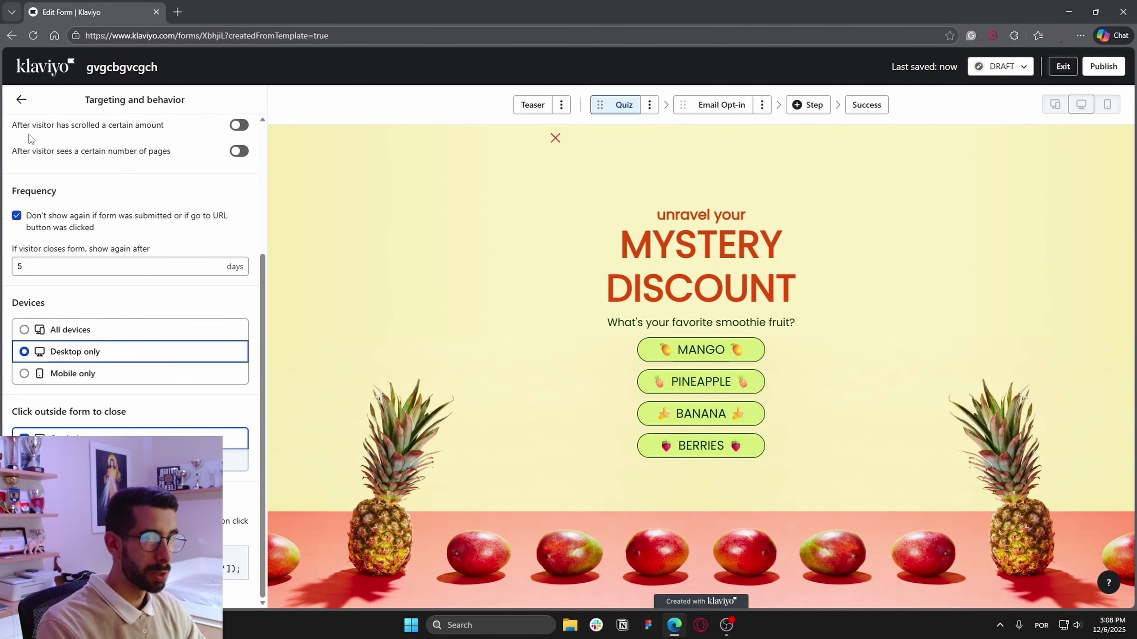
left_click(21, 100)
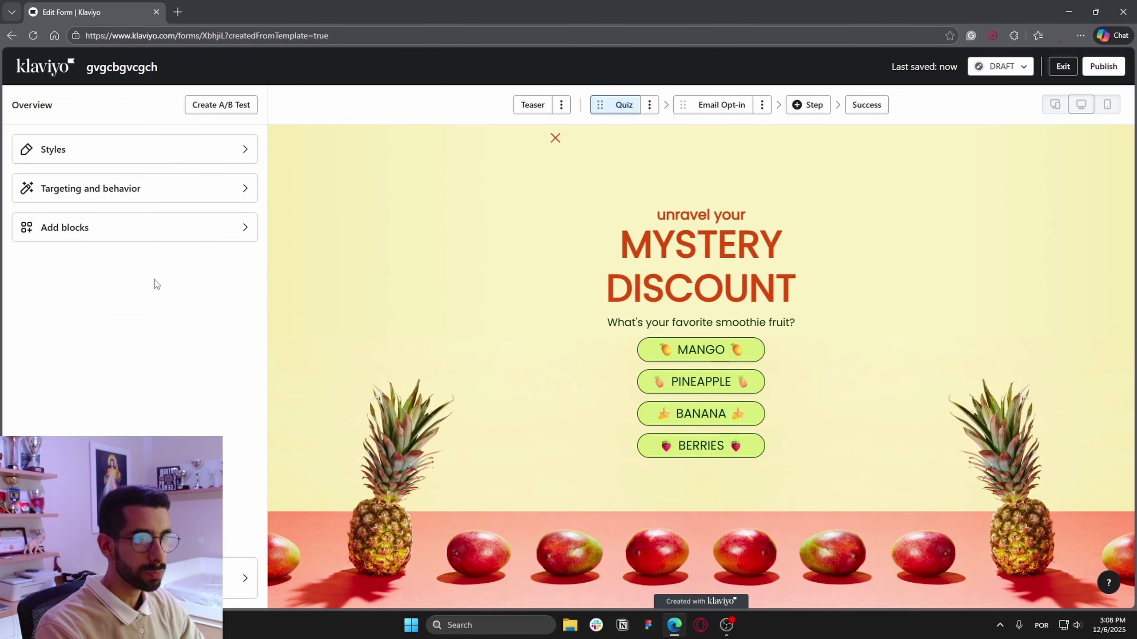
Step: Make the form's close icon invisible by reducing its X colour opacity to 0%
mouse_move(416, 342)
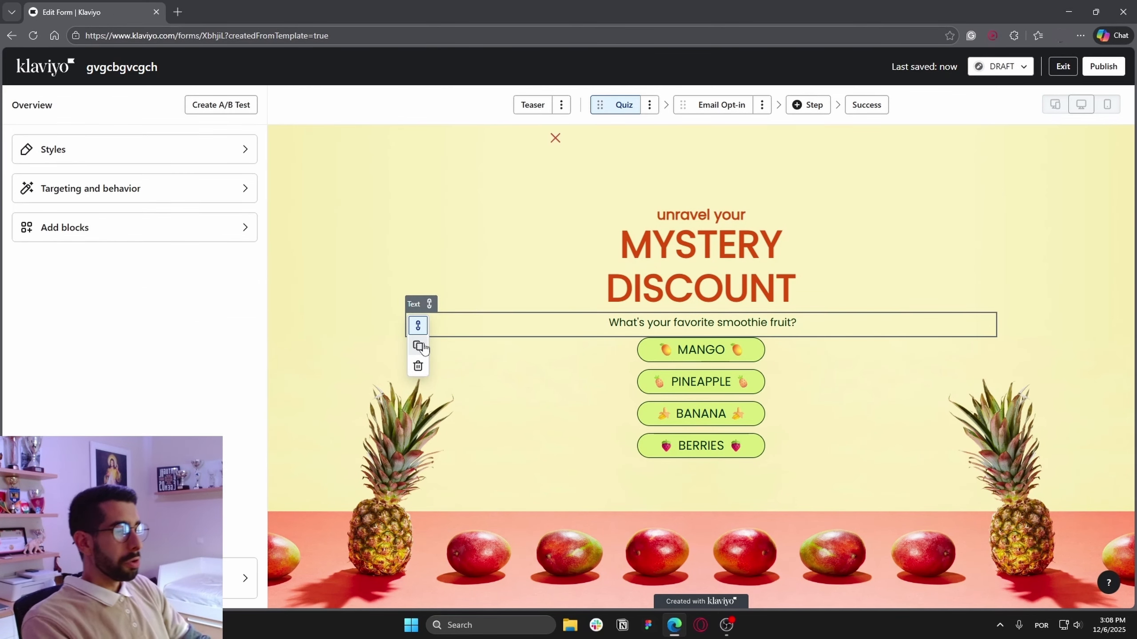
left_click(555, 141)
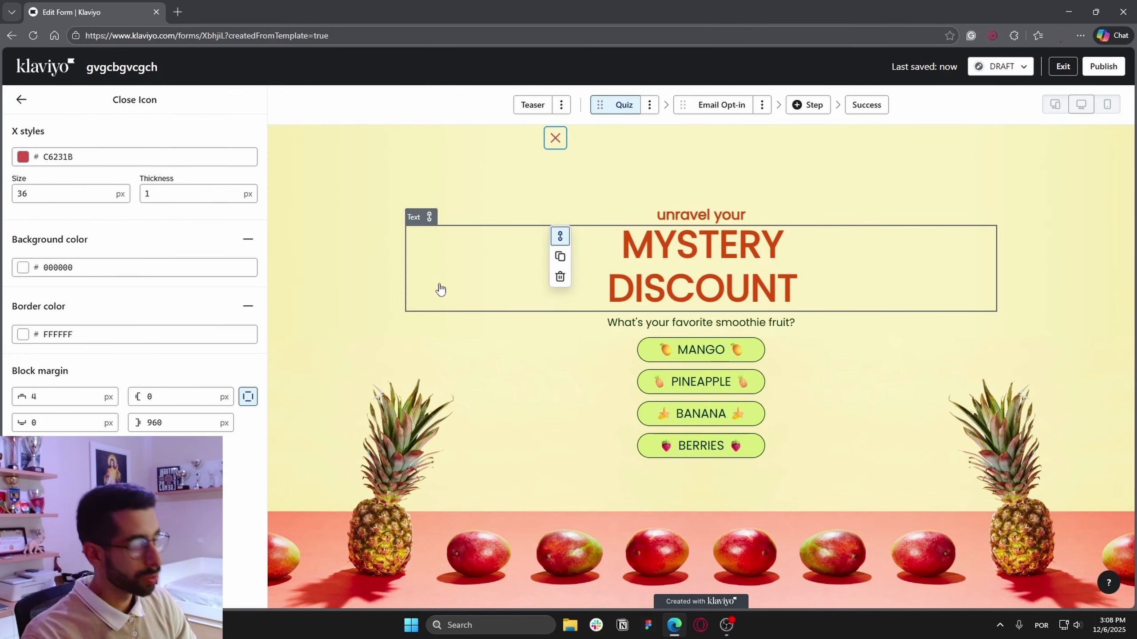
left_click(21, 100)
left_click(555, 138)
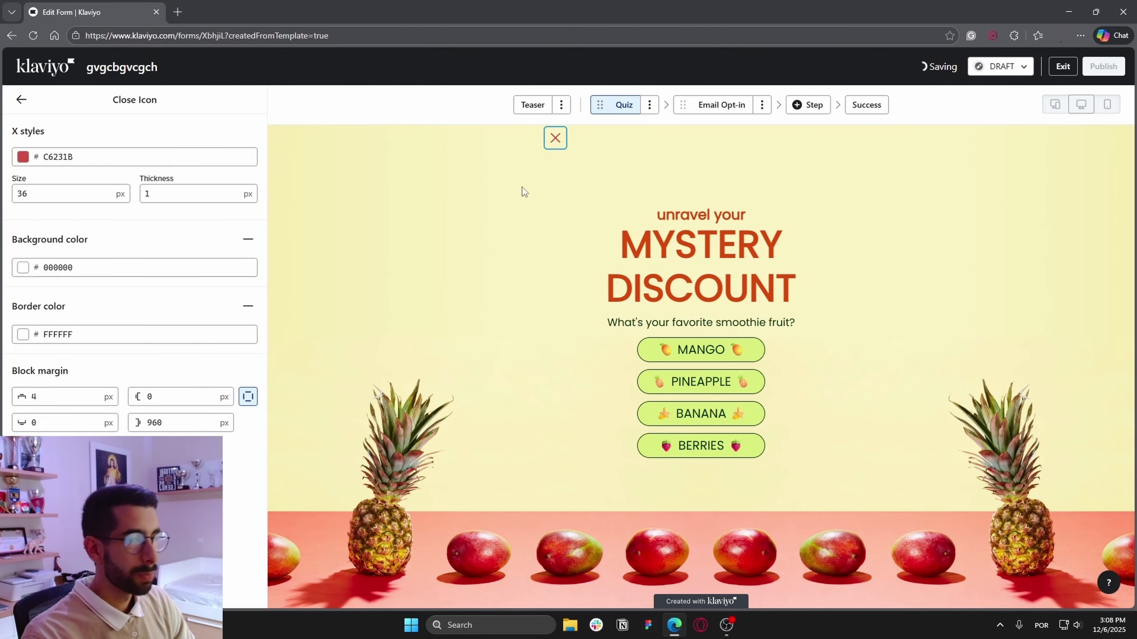
left_click(23, 157)
left_click_drag(100, 301, 20, 302)
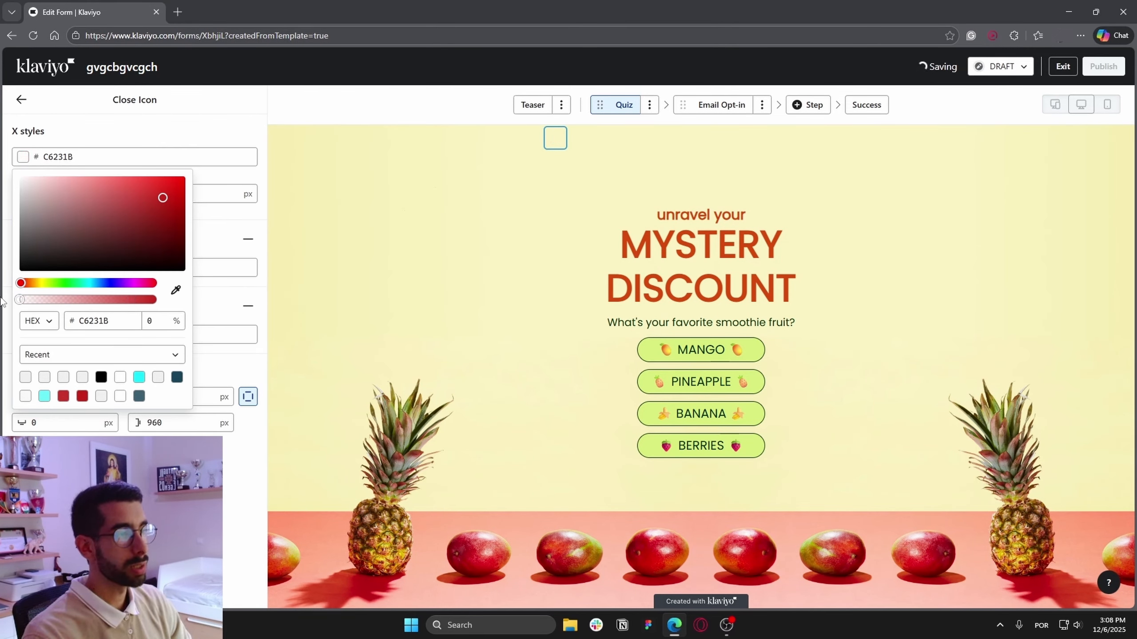
left_click(20, 99)
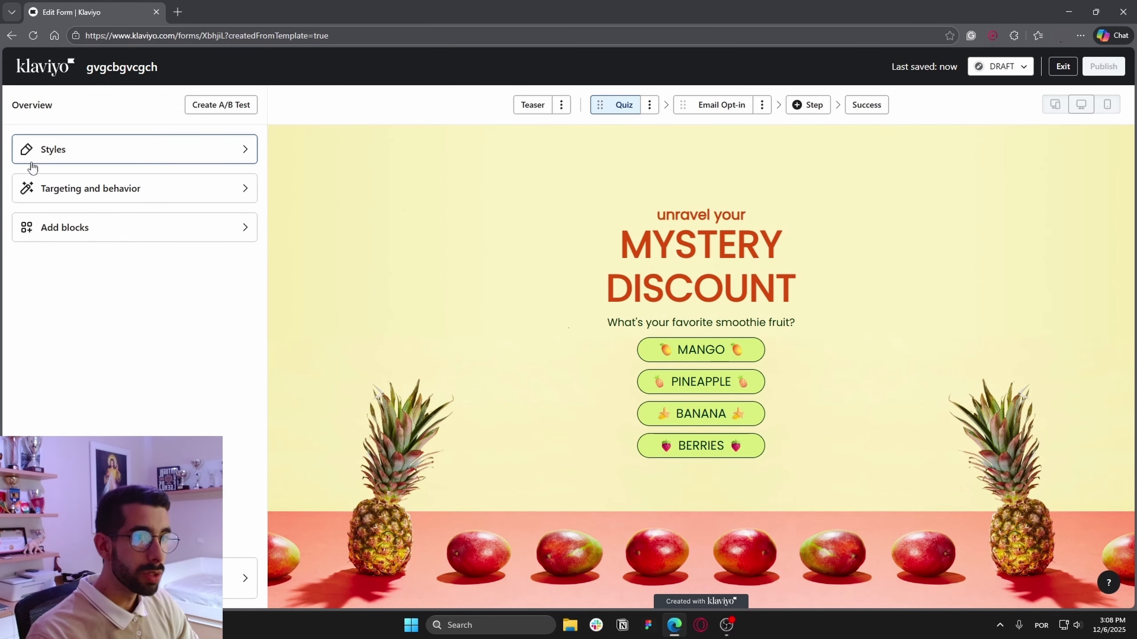
Step: Add a button block below the BERRIES answer on the Quiz step and set its text to "No thanks."
left_click(123, 227)
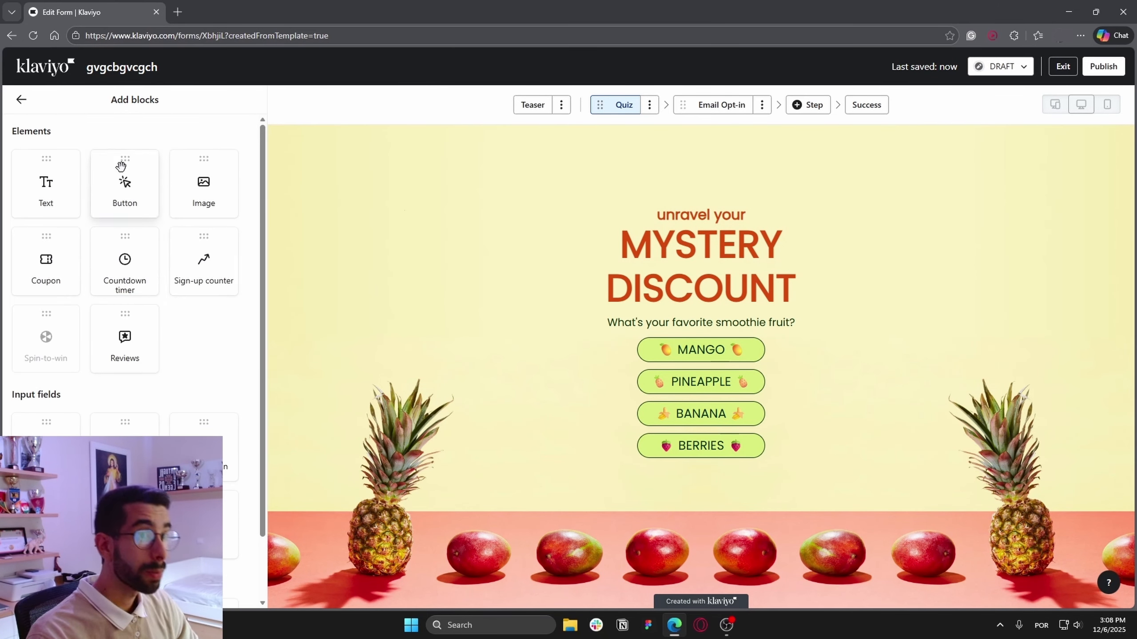
left_click_drag(121, 166, 706, 567)
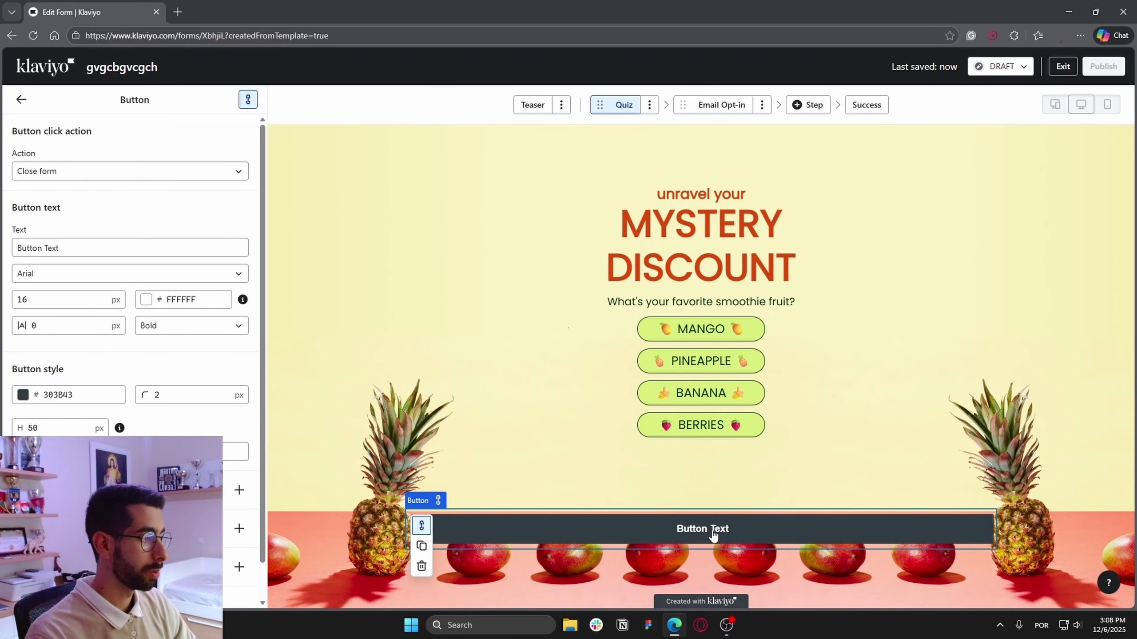
double_click(121, 255)
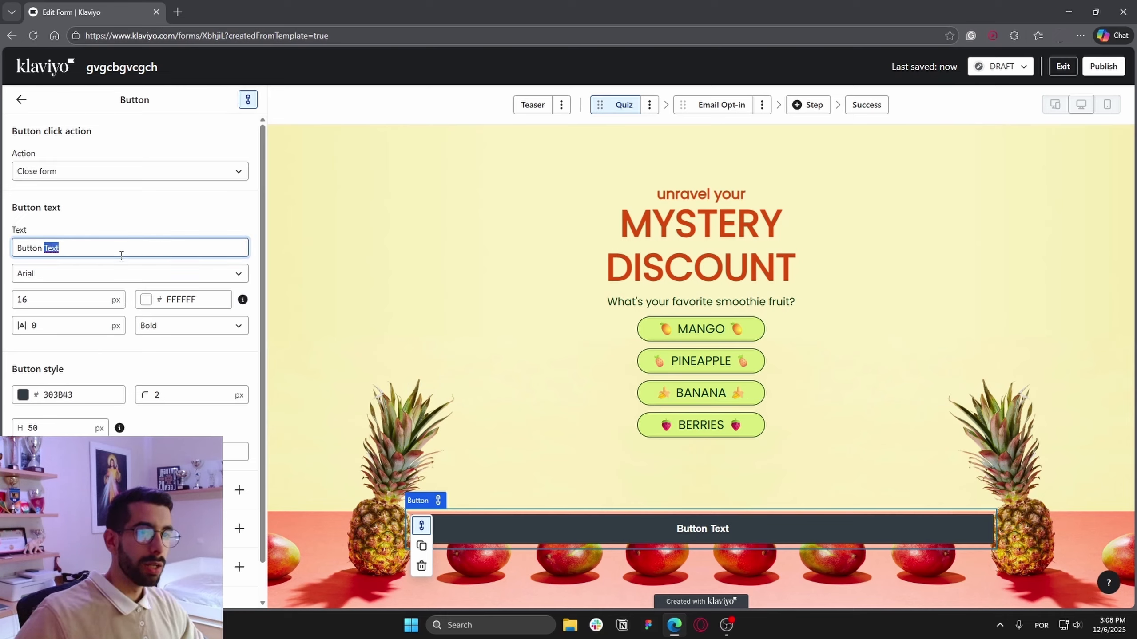
triple_click(121, 254)
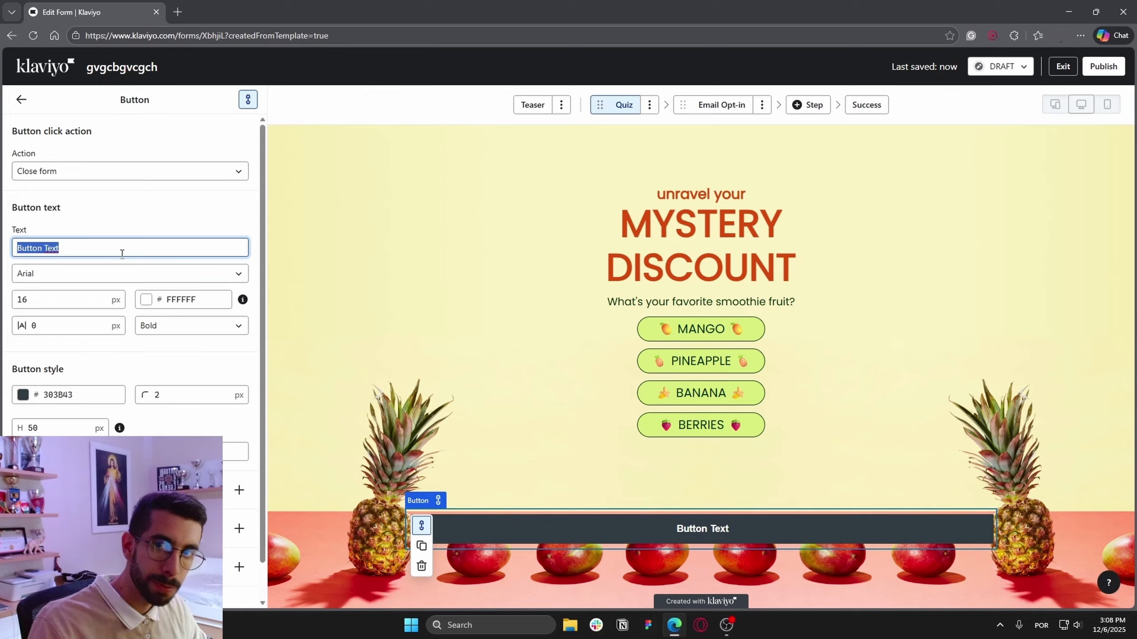
type("No")
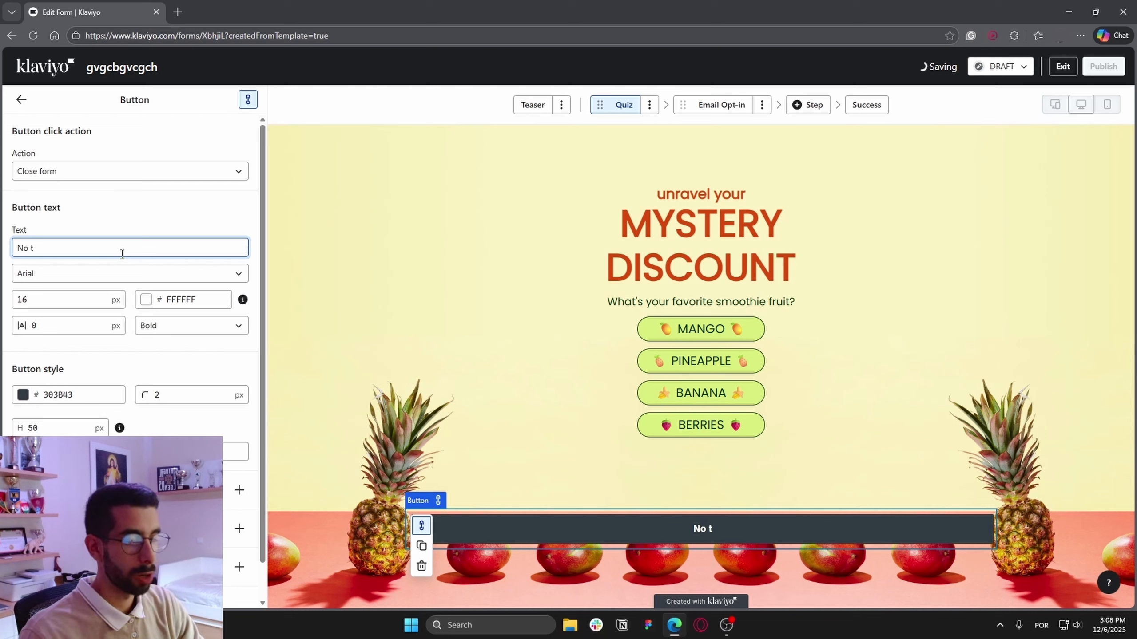
type("than")
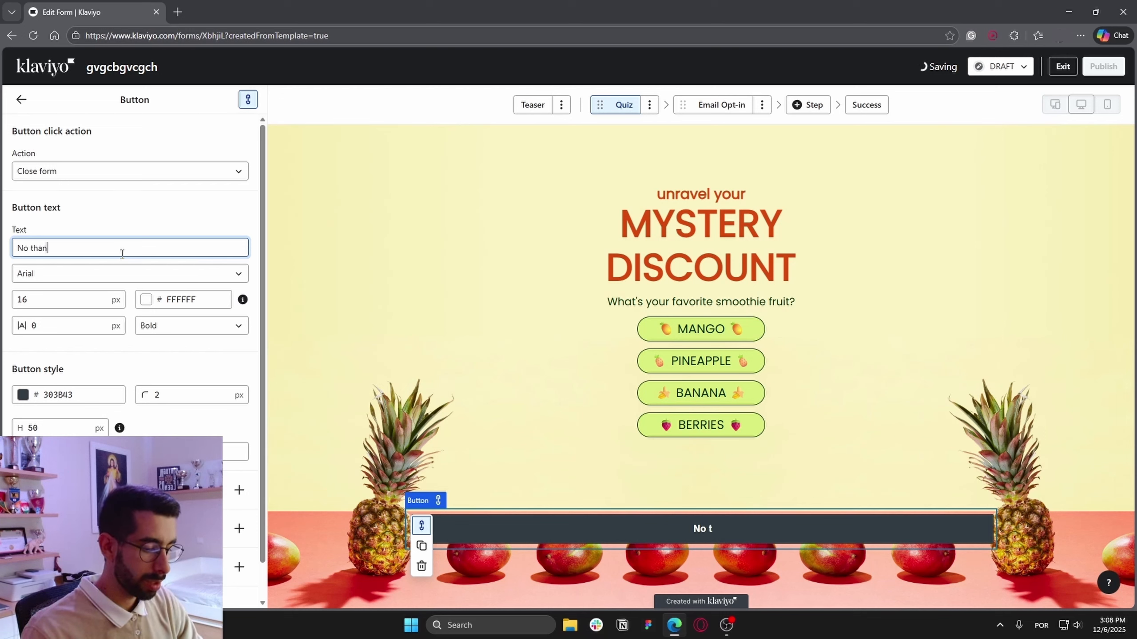
type("ks.")
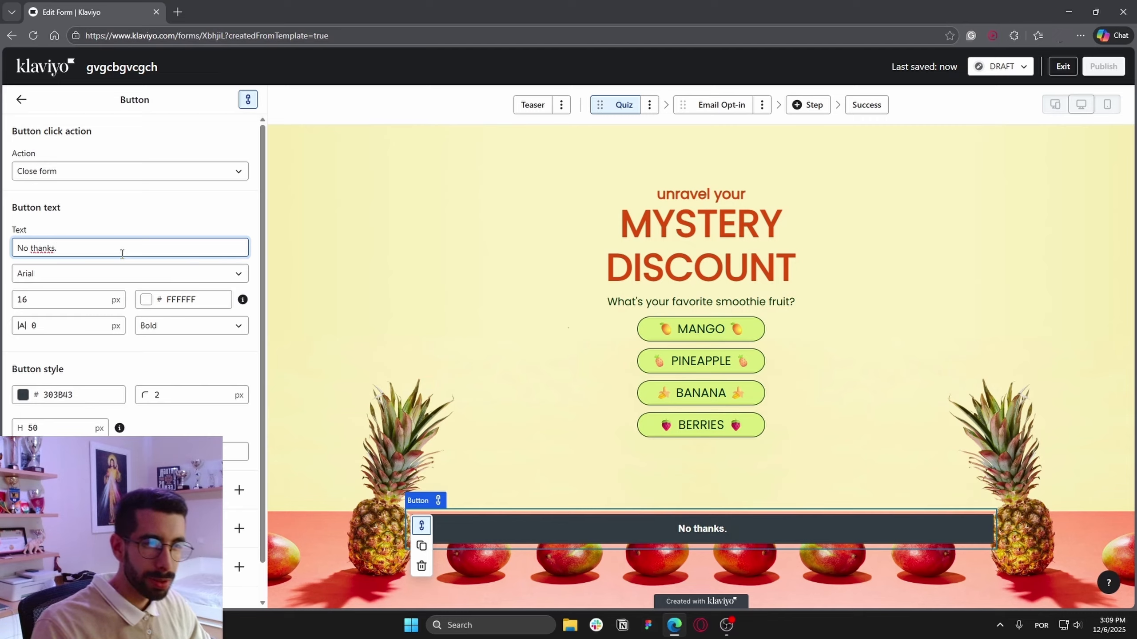
Step: Set the "No thanks." button's text colour to grey 808080 and reduce its background colour opacity to 0%
left_click(146, 299)
left_click(147, 369)
left_click_drag(146, 369, 139, 367)
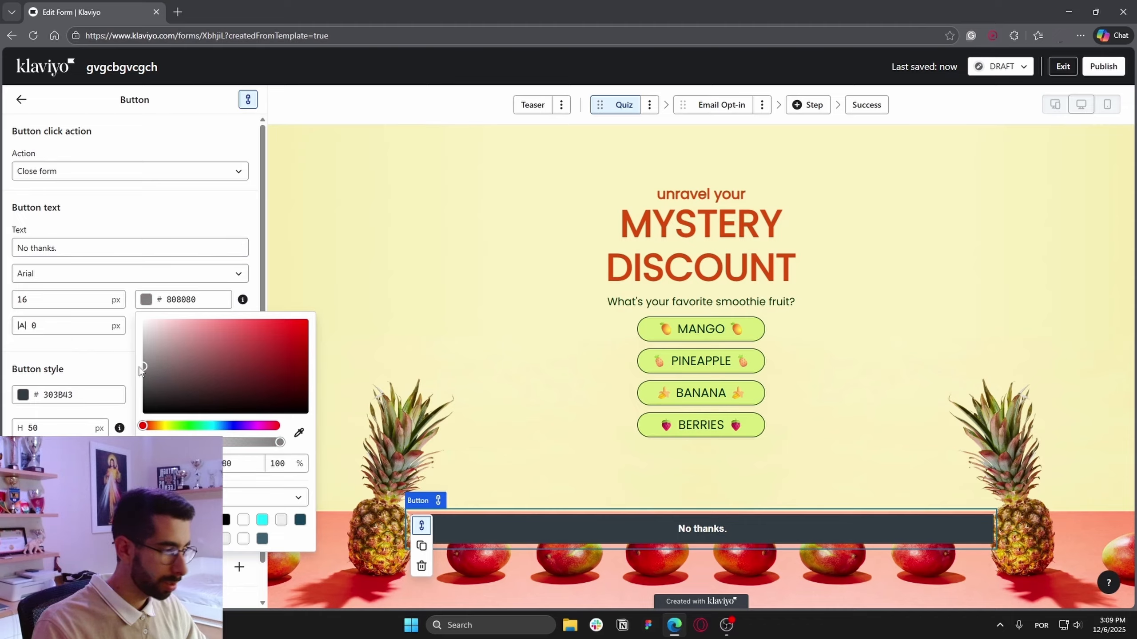
left_click(23, 397)
left_click(23, 397)
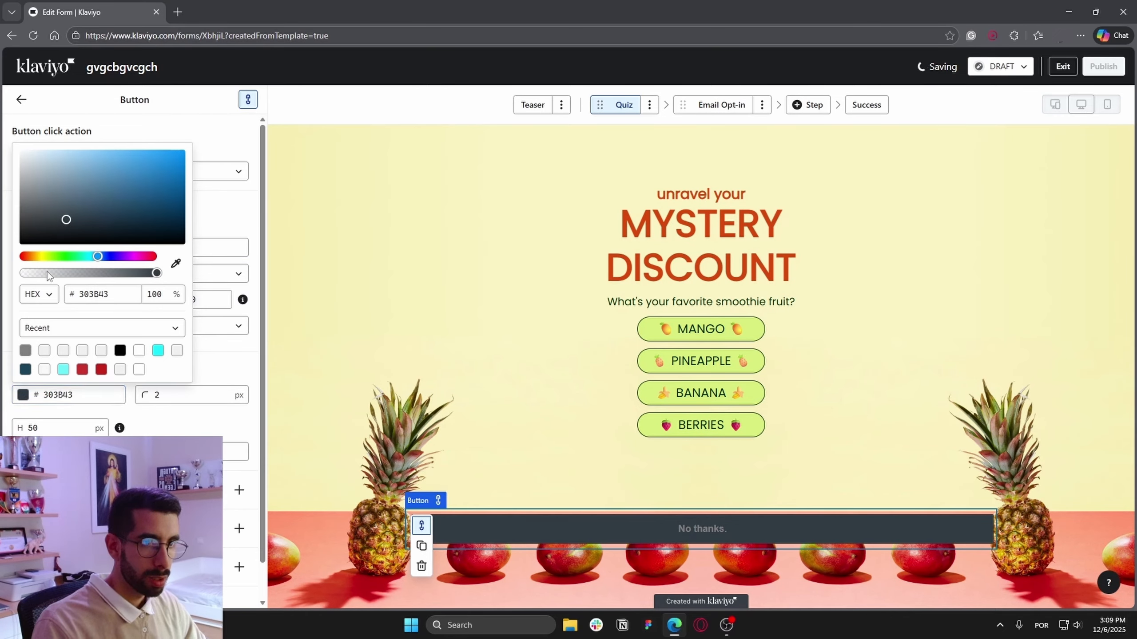
left_click(484, 534)
left_click_drag(86, 273, 15, 274)
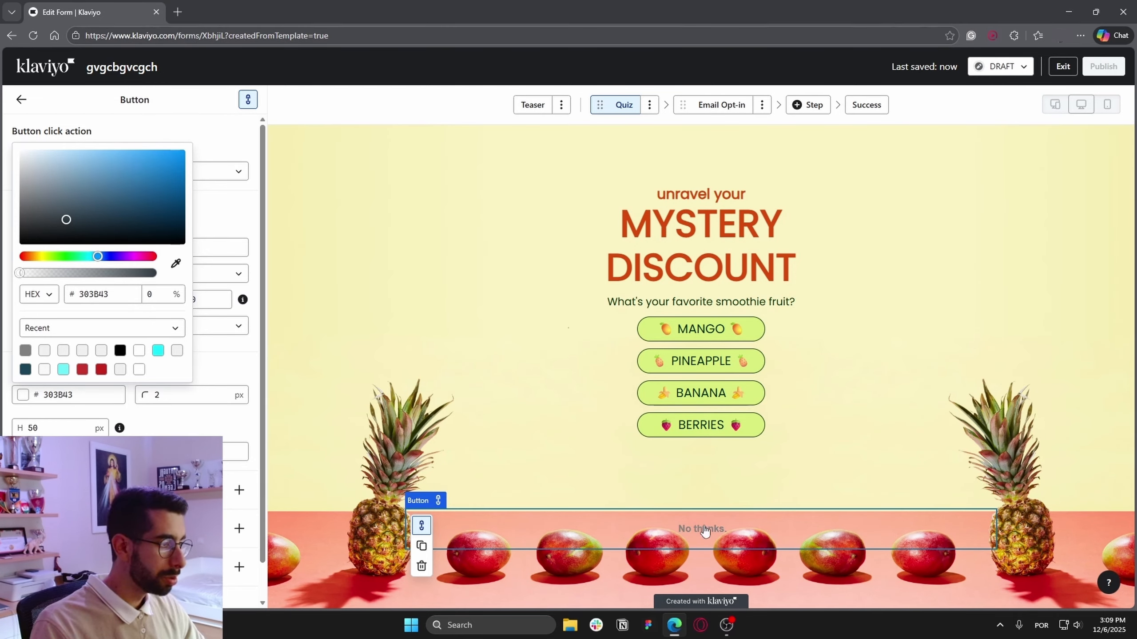
Step: Set the bottom padding of the BERRIES button to 30 px to bring the "No thanks." button closer
left_click(688, 479)
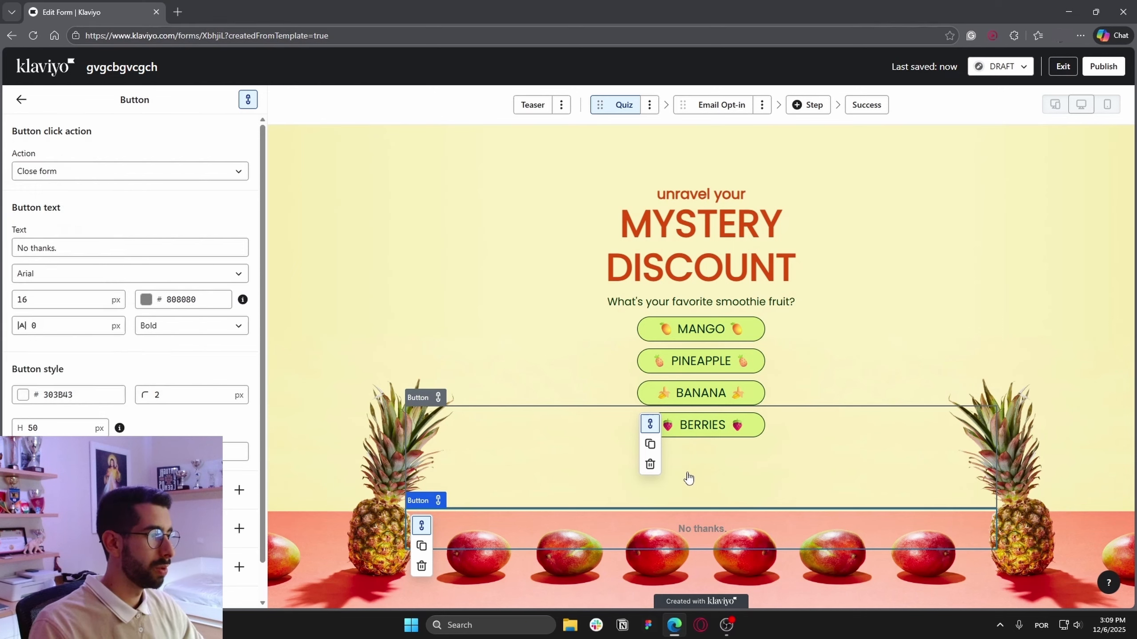
left_click(686, 477)
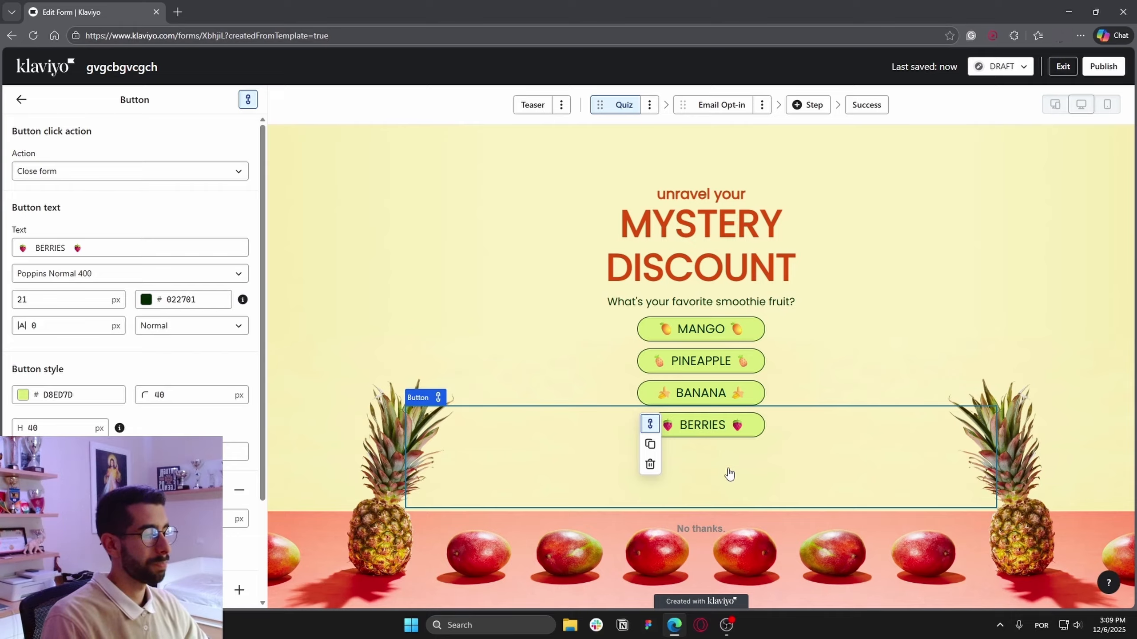
scroll(130, 314, "down", 3)
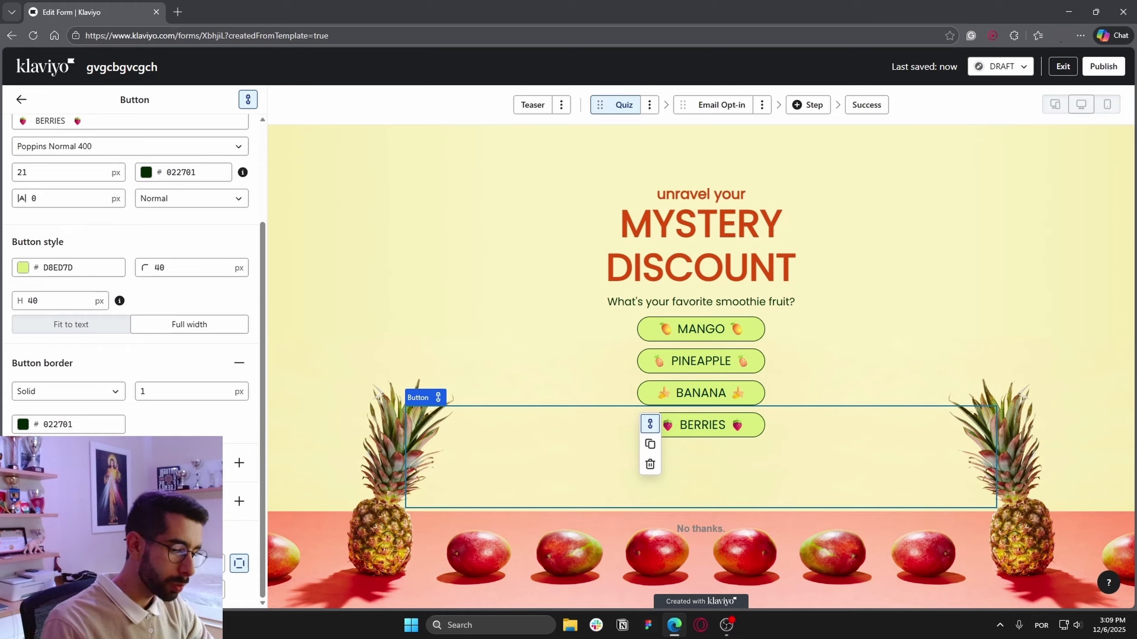
type("70")
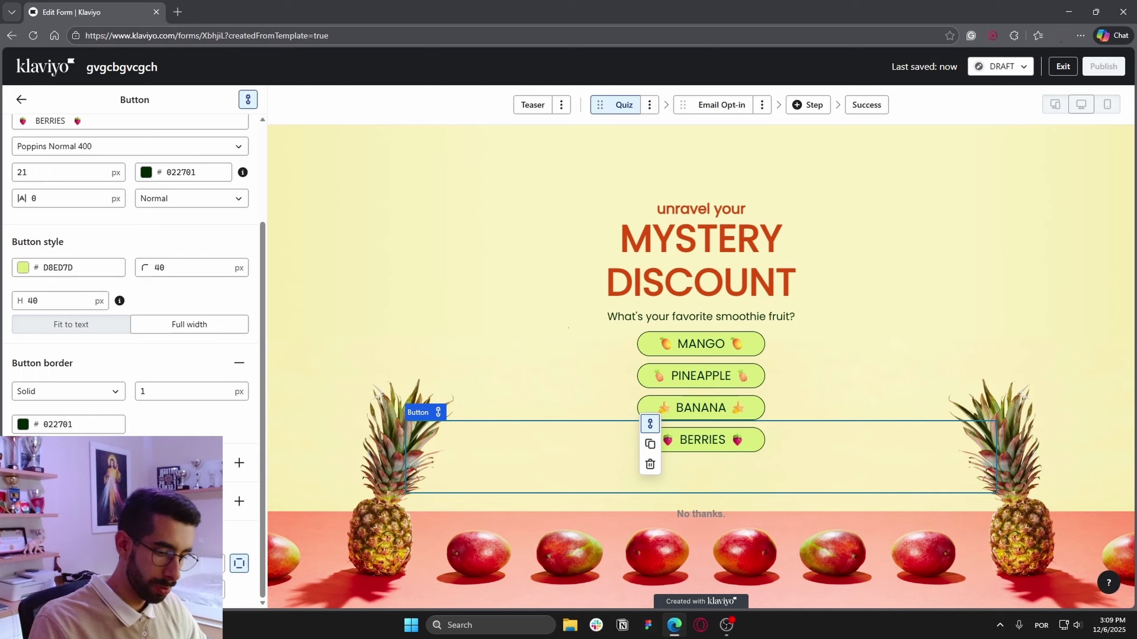
type("30")
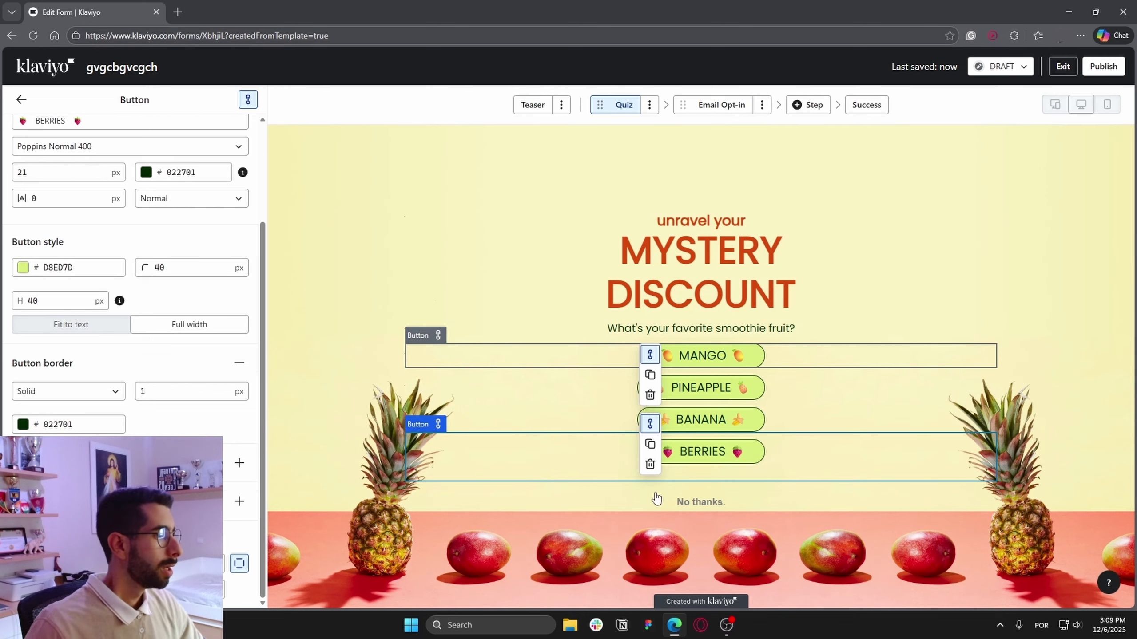
Step: Examine the editable content of the Quiz step's intro line, MYSTERY DISCOUNT heading and smoothie fruit question
left_click(758, 359)
left_click(680, 221)
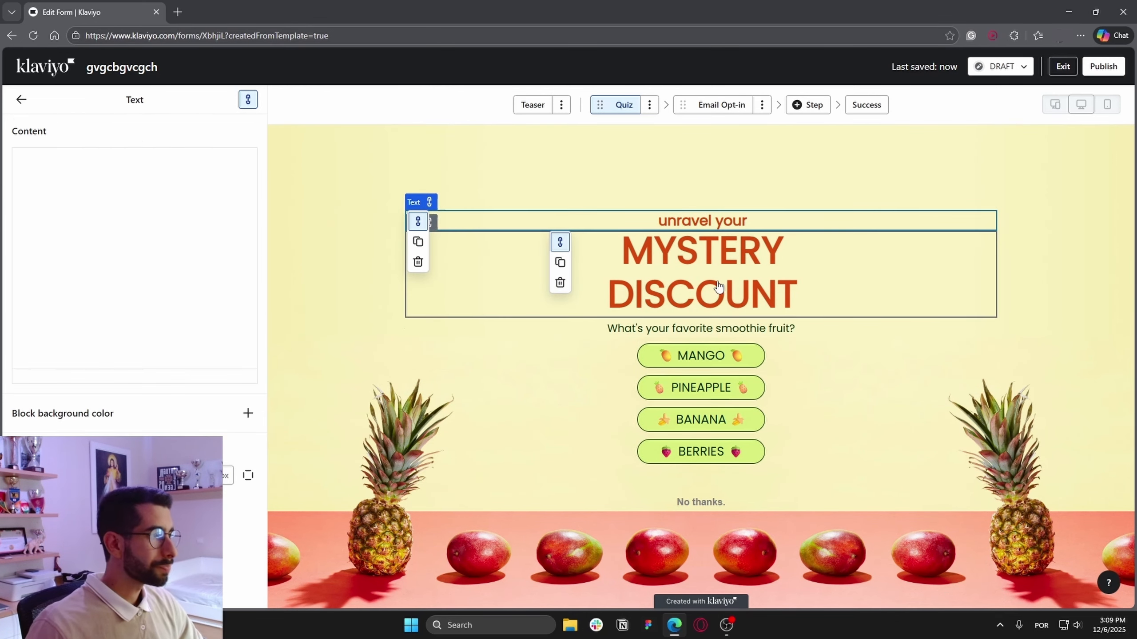
left_click_drag(191, 226, 84, 226)
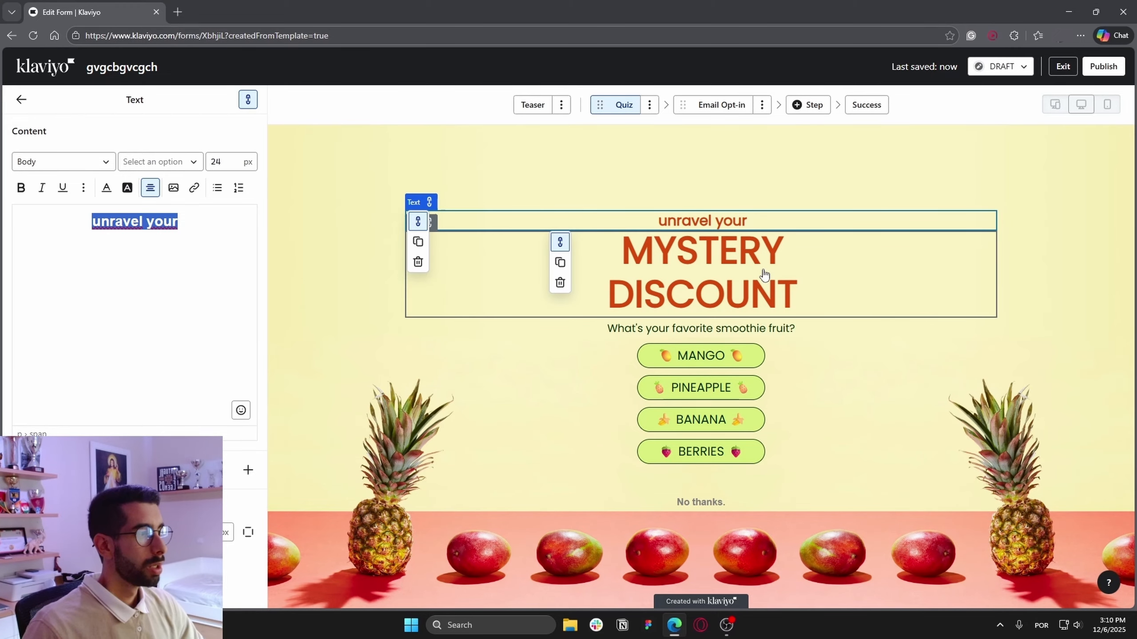
left_click(763, 295)
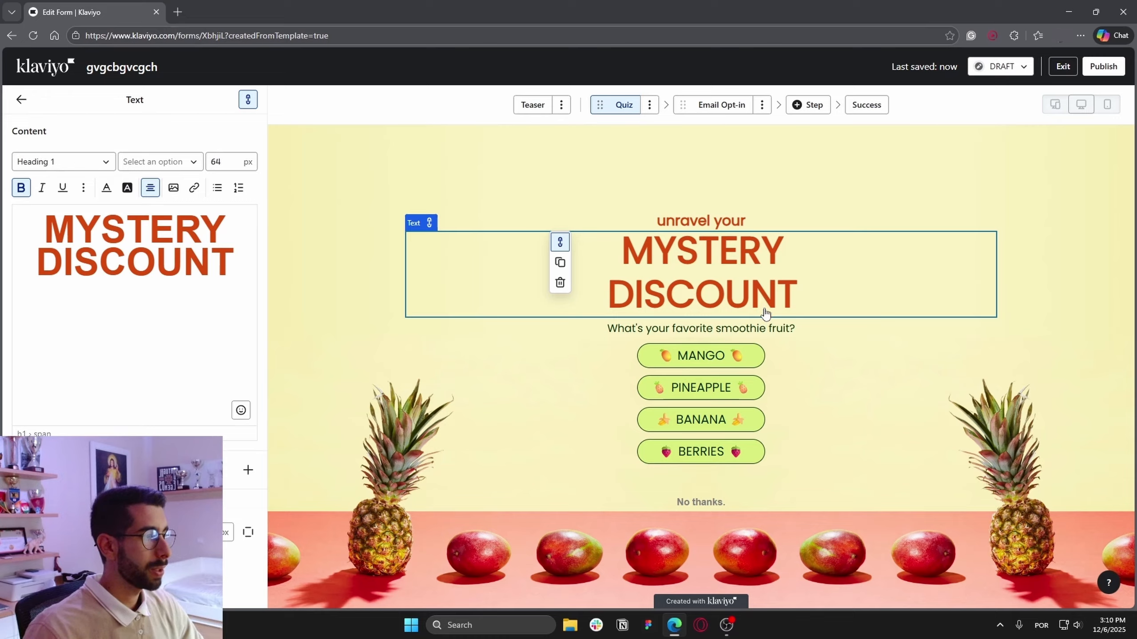
left_click(764, 327)
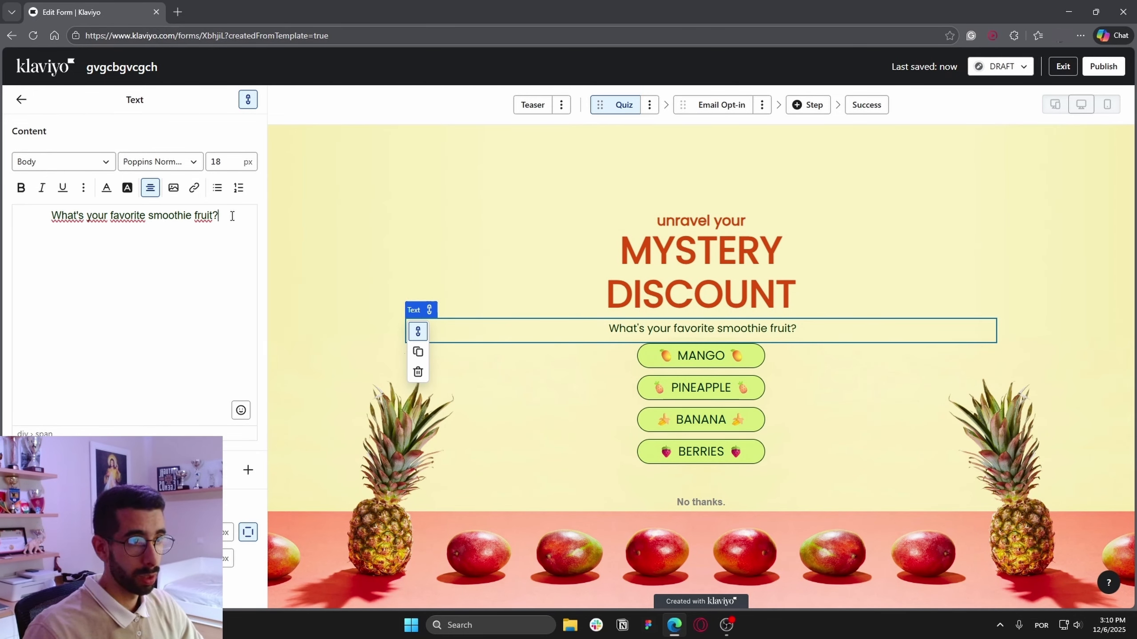
left_click_drag(224, 216, 51, 217)
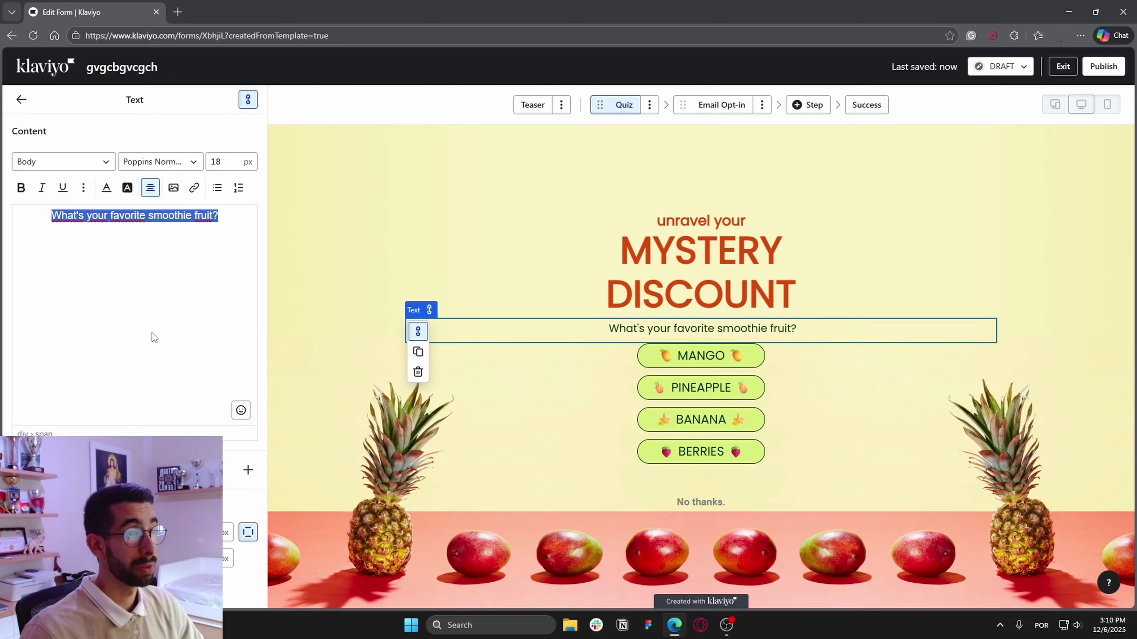
left_click(53, 219)
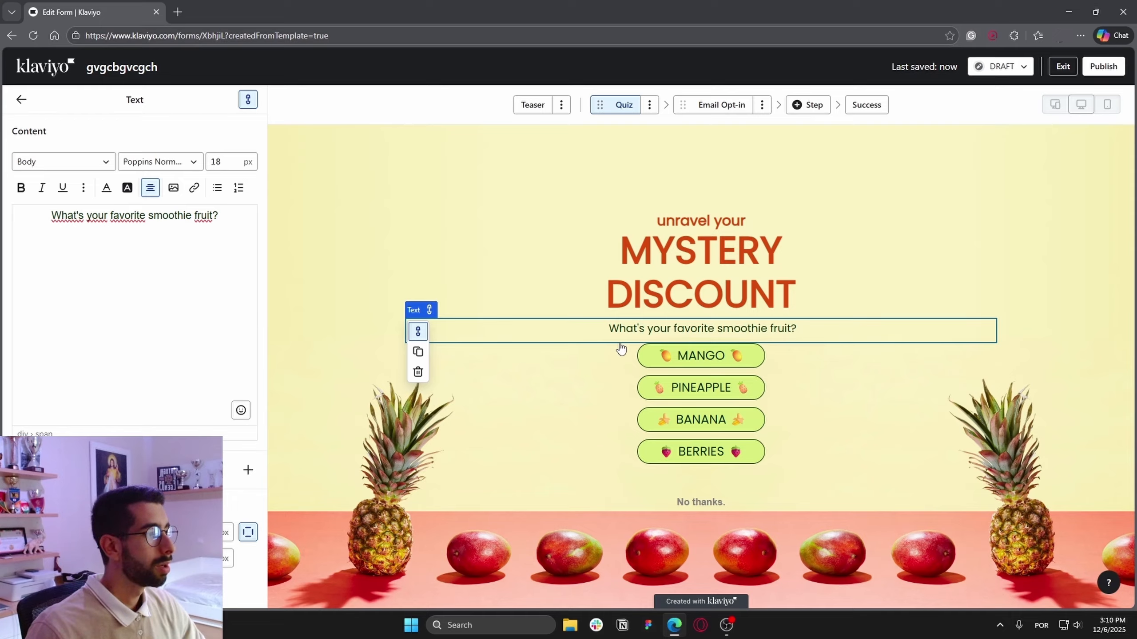
Step: Review the MANGO button's click action, after-submit behaviour, hidden fields and styling options
left_click(796, 363)
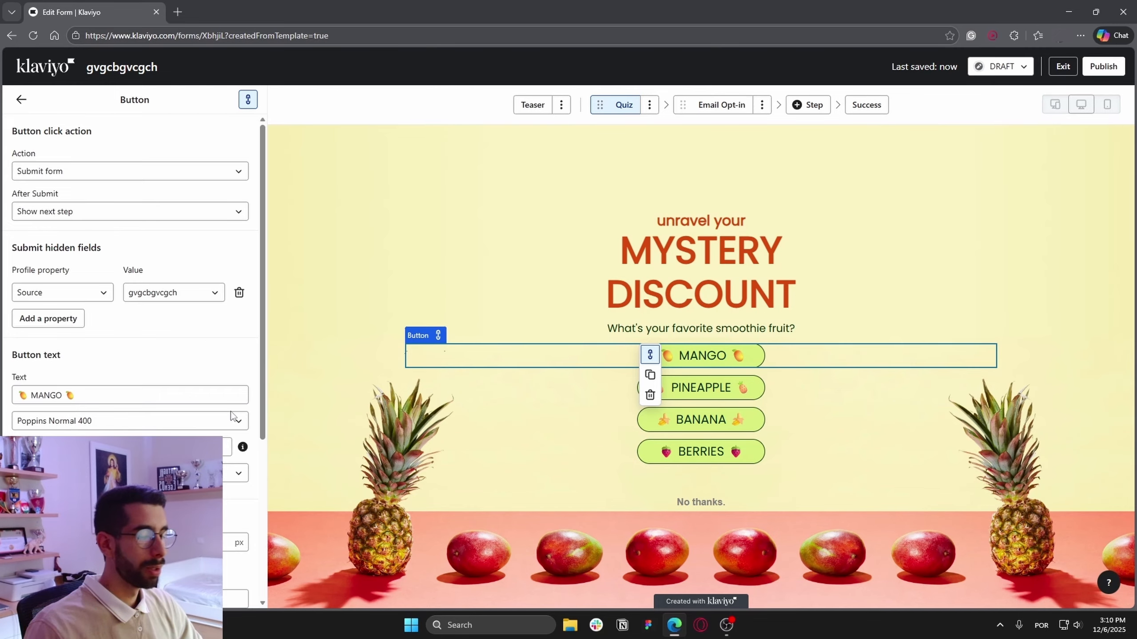
scroll(230, 412, "down", 5)
scroll(129, 358, "up", 5)
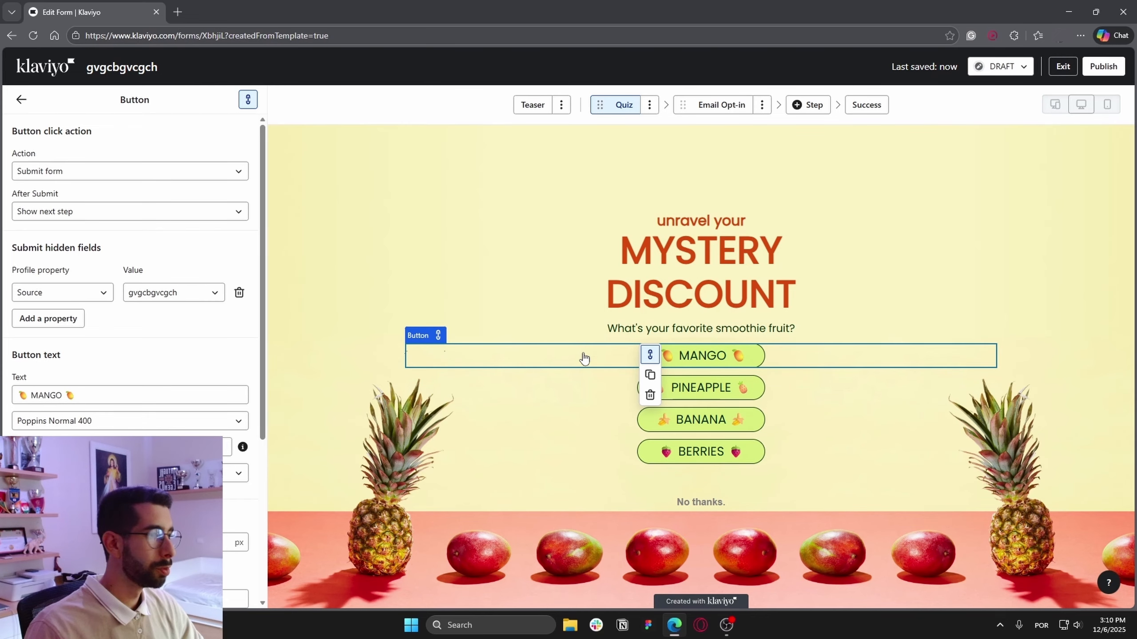
scroll(208, 381, "down", 5)
scroll(179, 377, "up", 4)
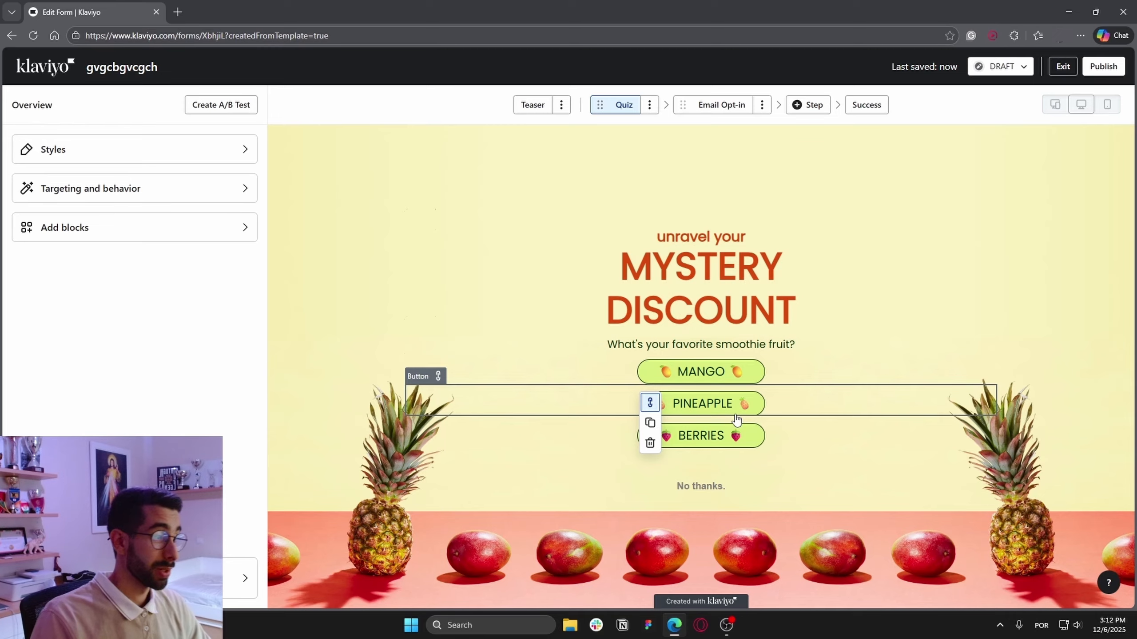
left_click(804, 378)
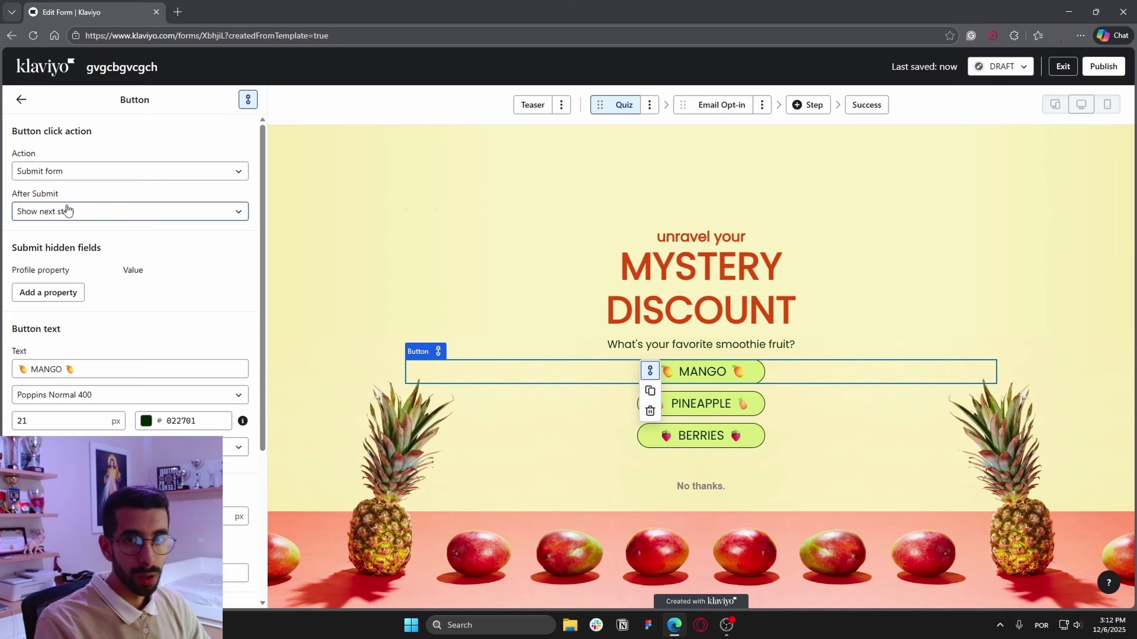
Step: Change the click action of the PINEAPPLE and BERRIES buttons to Submit form, and check the "No thanks." button's action
left_click(726, 402)
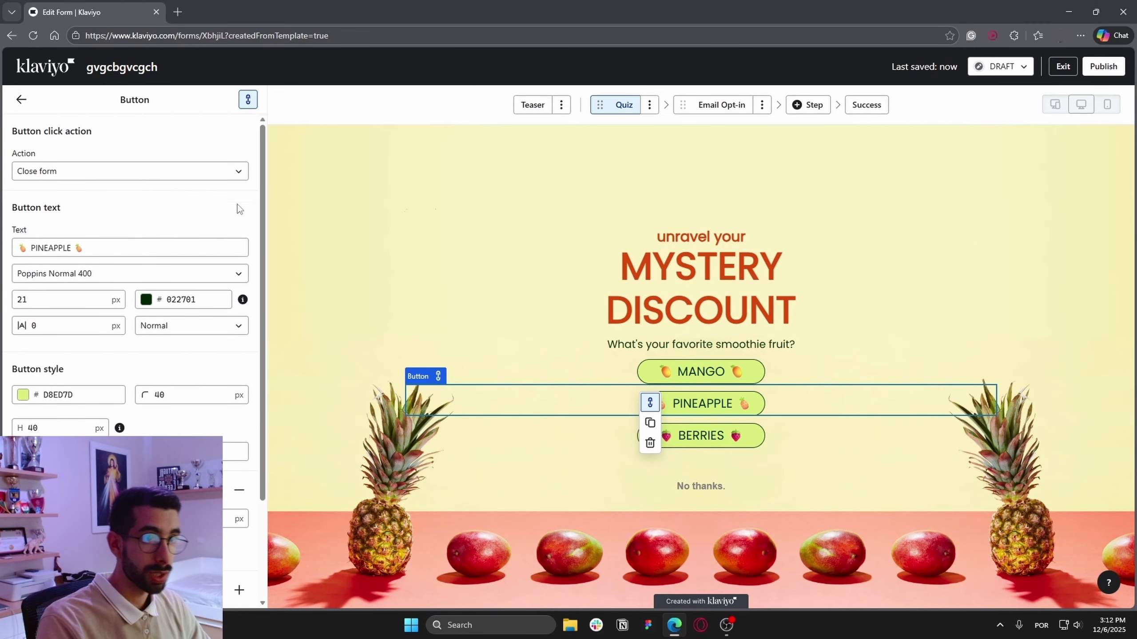
left_click(183, 181)
left_click(89, 218)
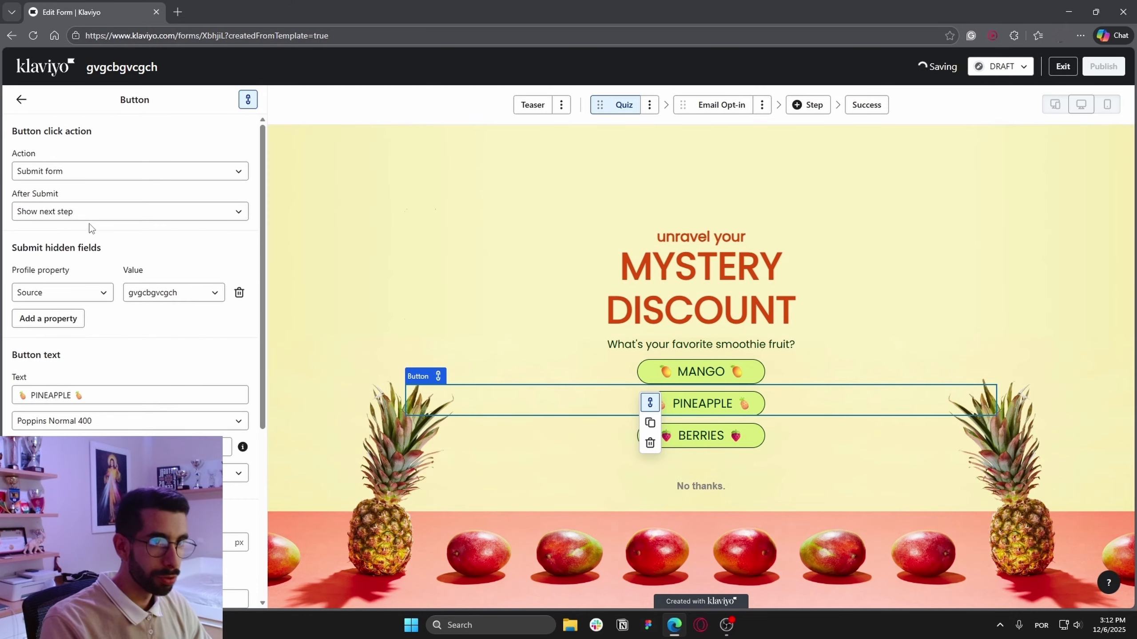
left_click(711, 448)
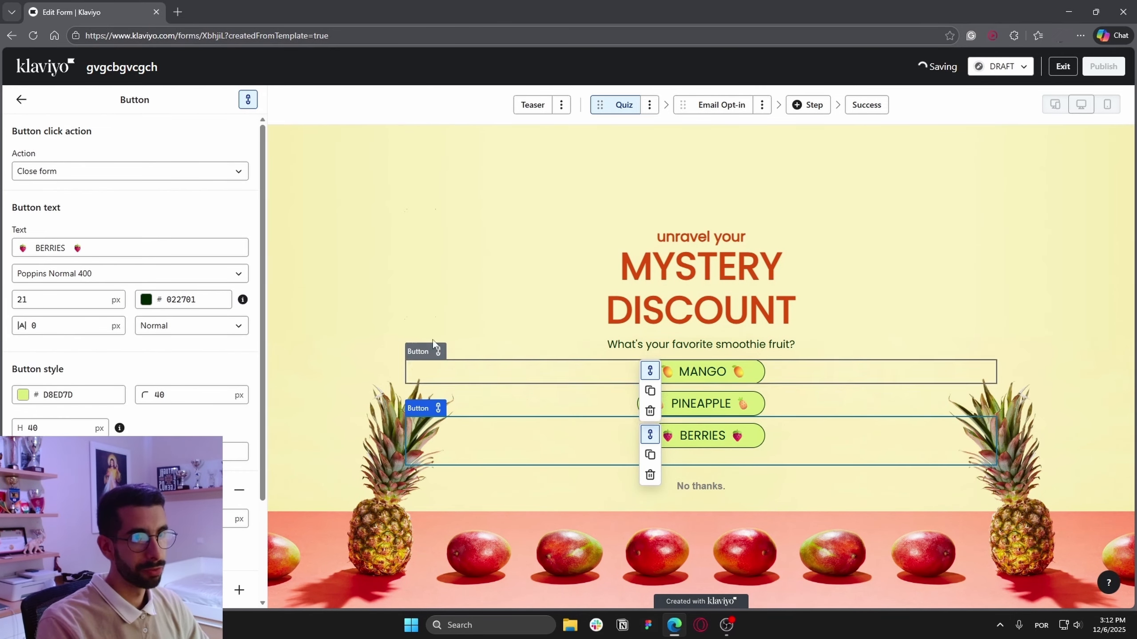
left_click(134, 173)
left_click(100, 217)
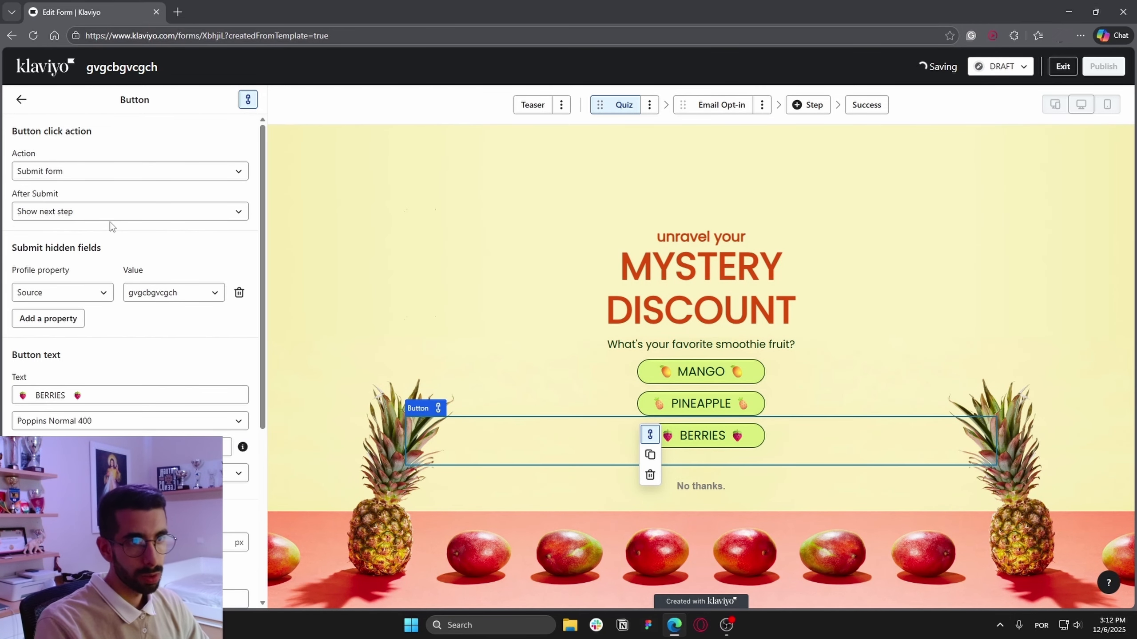
left_click(692, 494)
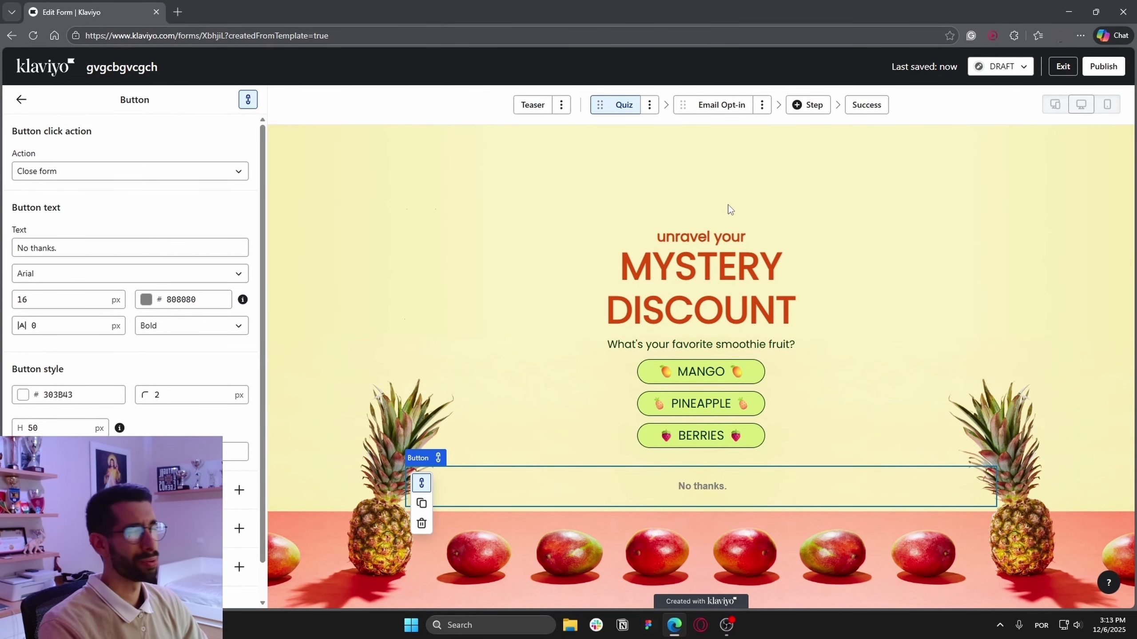
Step: Delete the "You got $10 OFF your next order!" text block from the Email Opt-in step
left_click(727, 106)
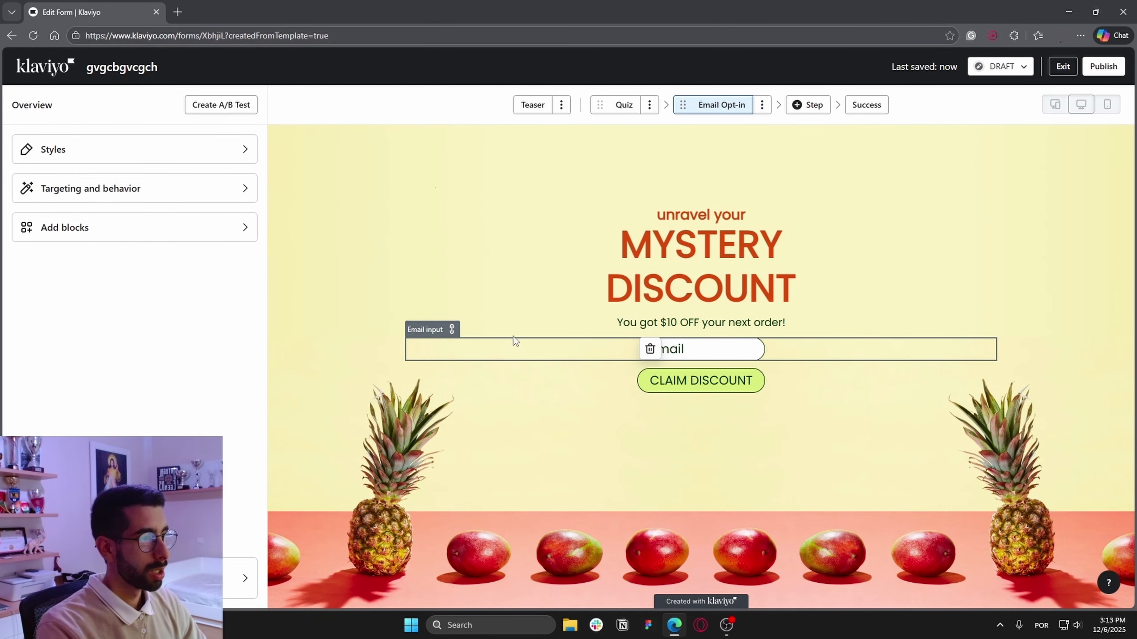
left_click(418, 367)
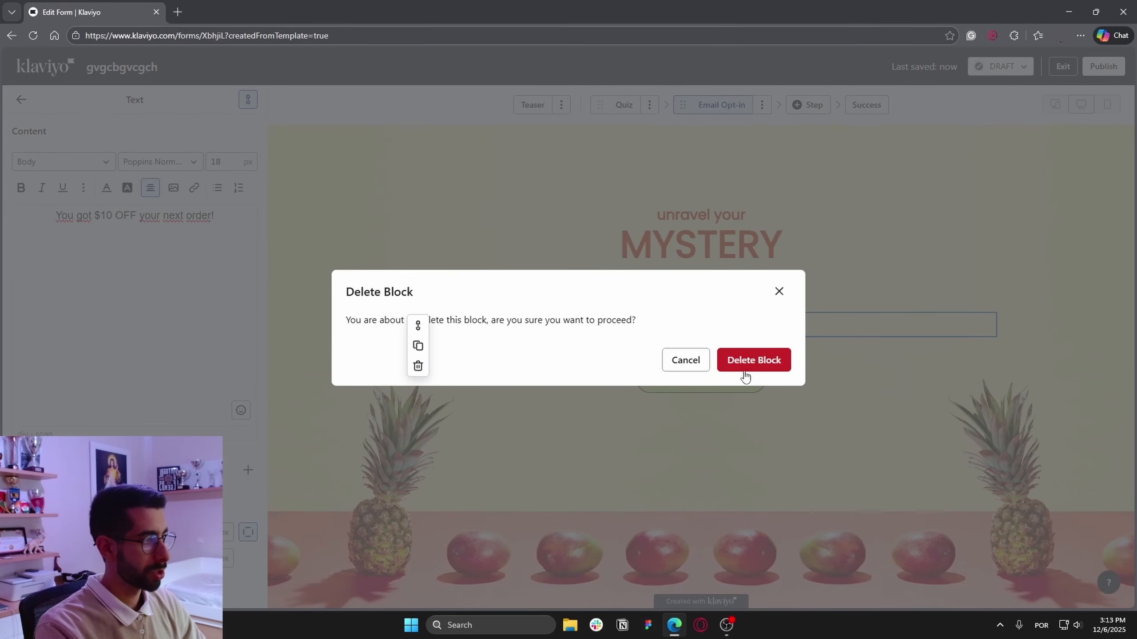
left_click(752, 361)
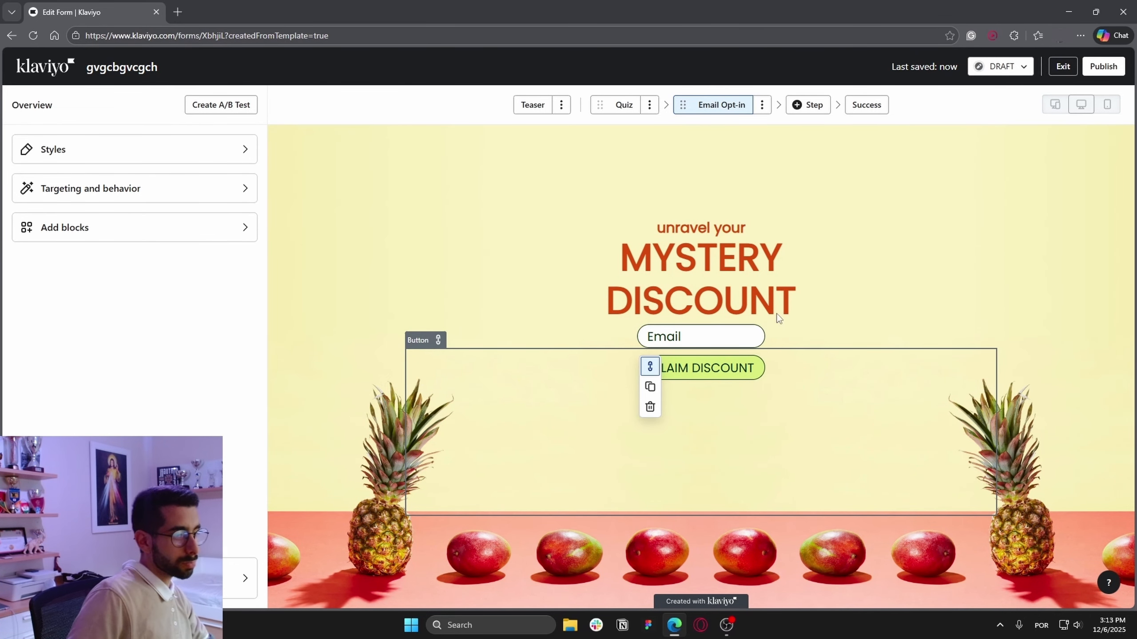
Step: Delete the GO TO INBOX button from the Success step and open the KEEP SHOPPING button's settings
left_click(855, 108)
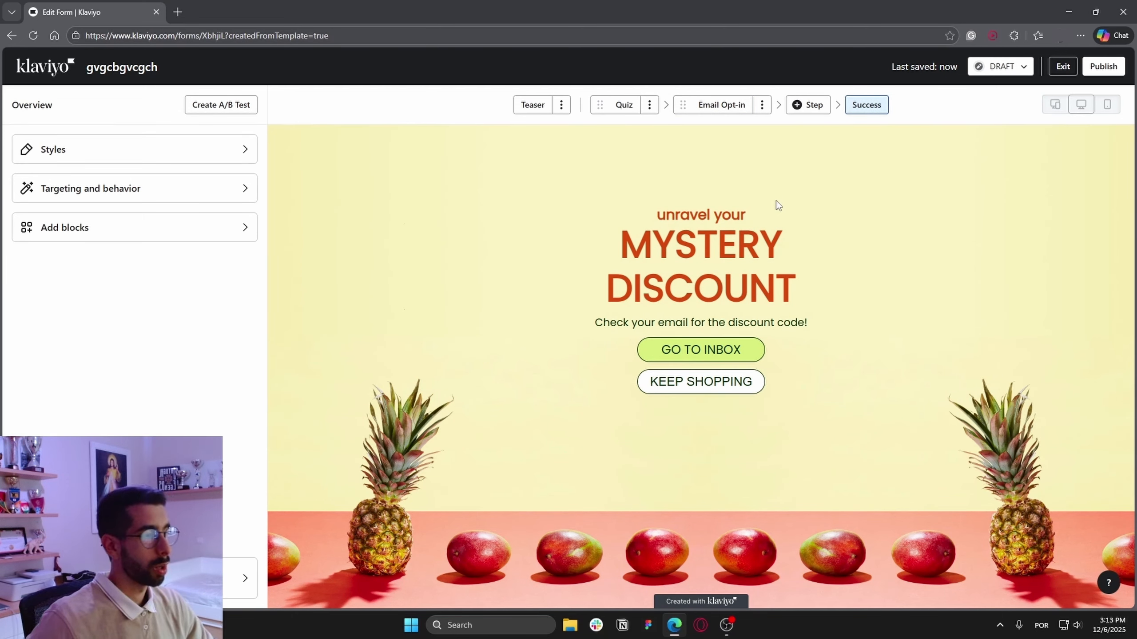
left_click(729, 108)
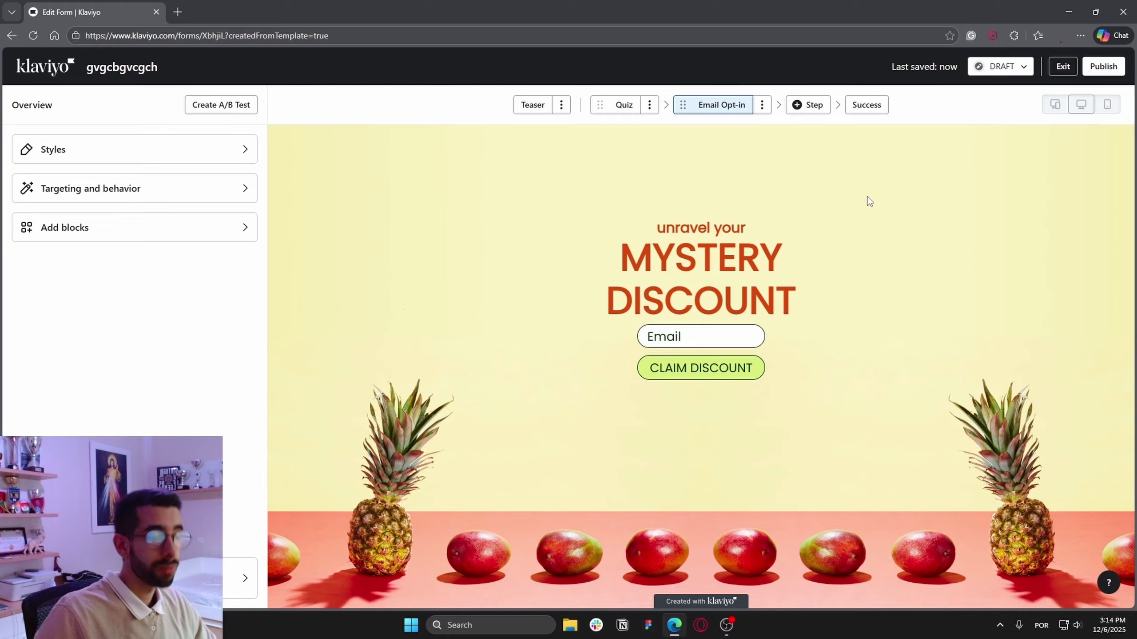
left_click(866, 109)
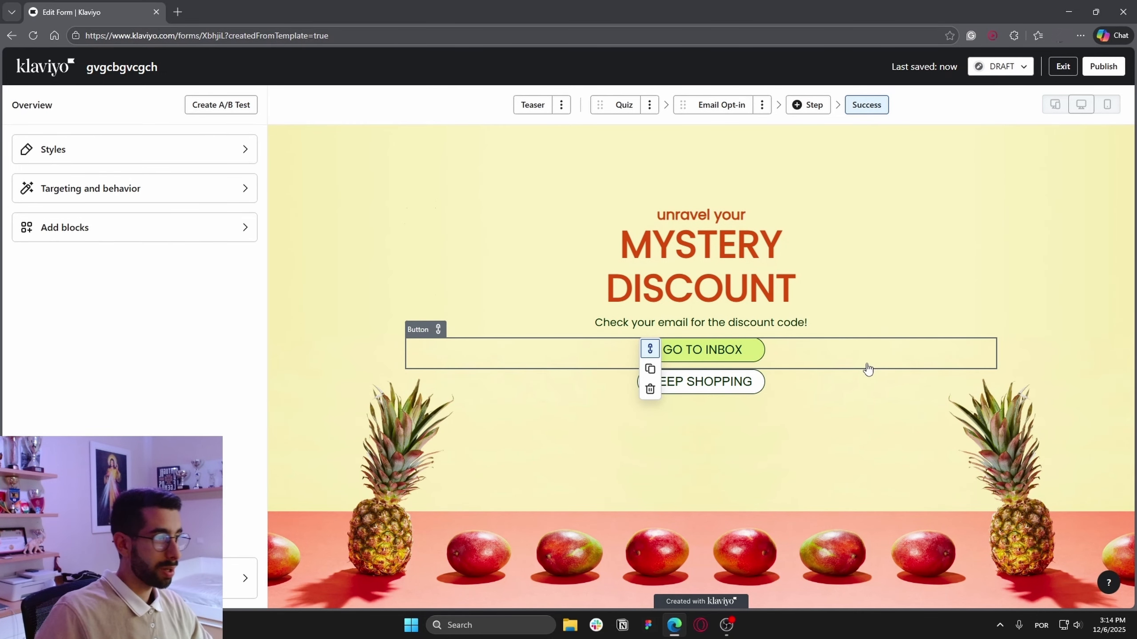
left_click(649, 390)
left_click(764, 367)
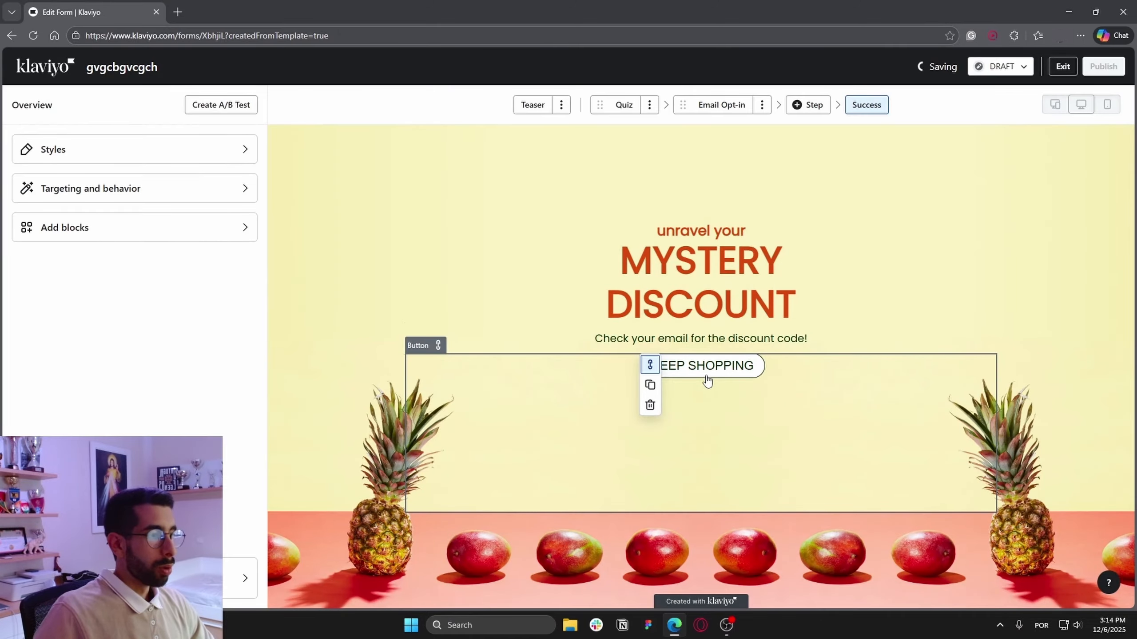
left_click(758, 410)
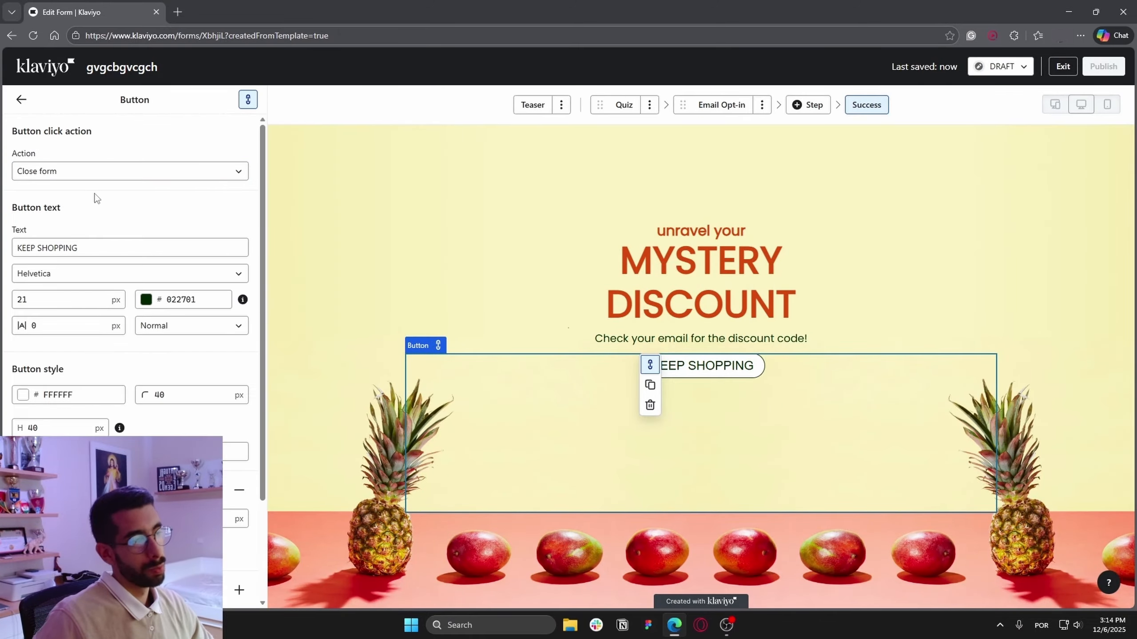